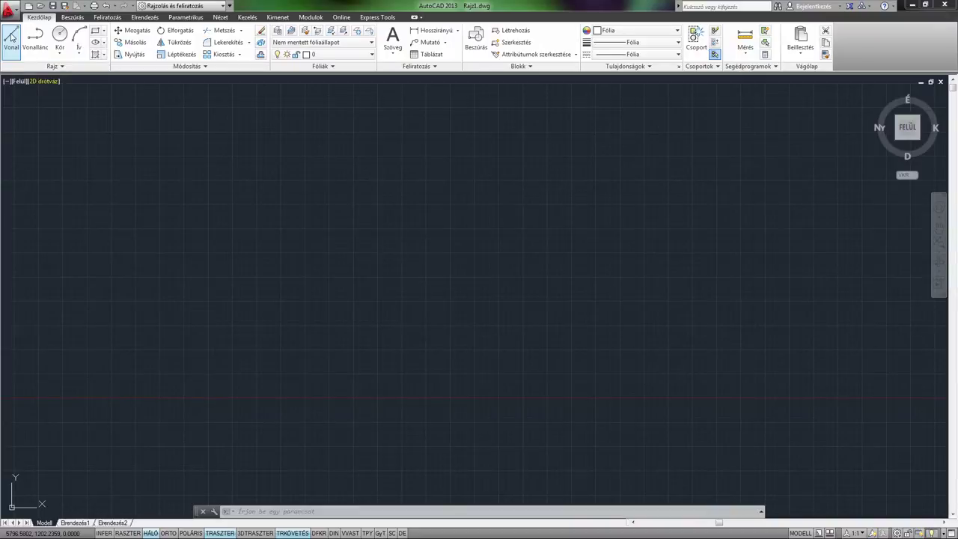
# Draw two separate straight lines with the Vonal (Line) tool
pyautogui.click(10, 41)
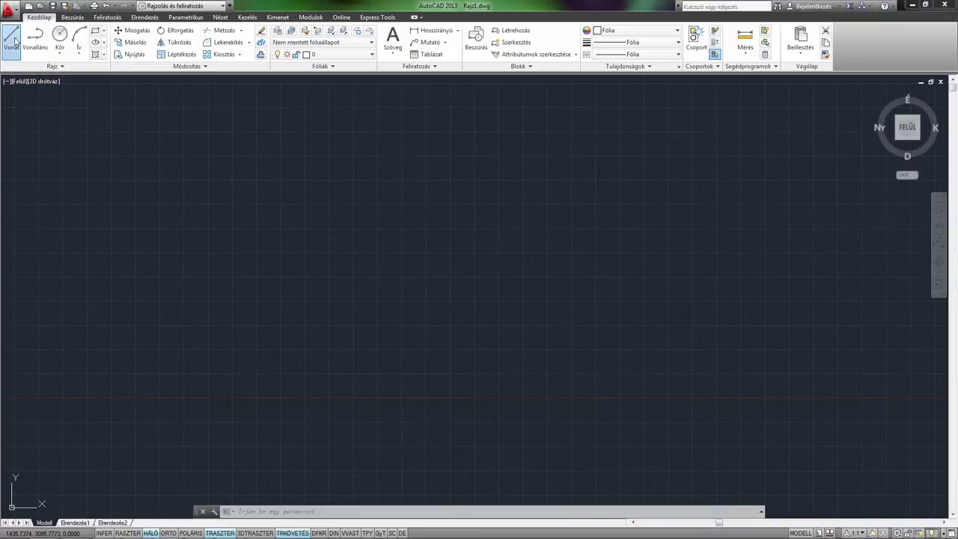
pyautogui.click(221, 336)
pyautogui.click(421, 166)
pyautogui.press('Return')
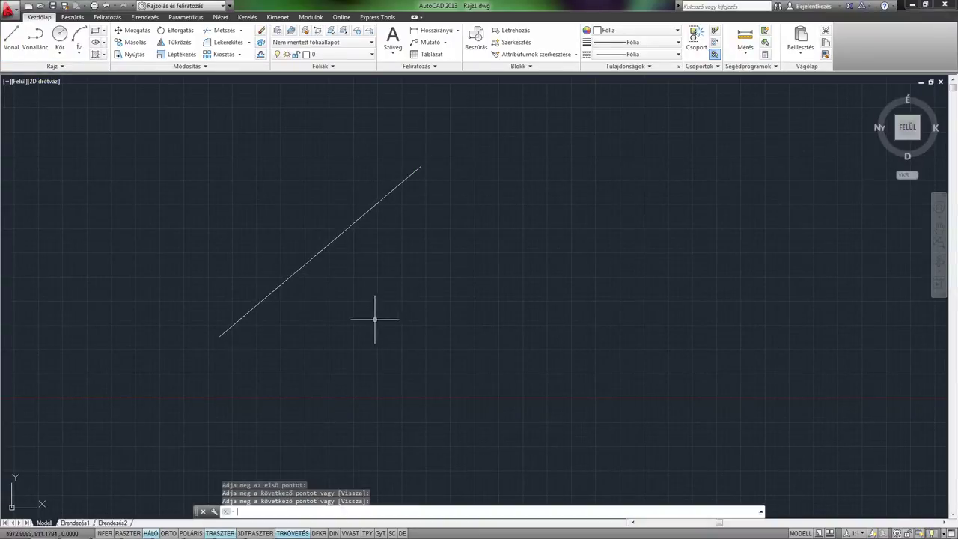
pyautogui.press('Return')
pyautogui.click(367, 350)
pyautogui.click(690, 304)
pyautogui.press('Return')
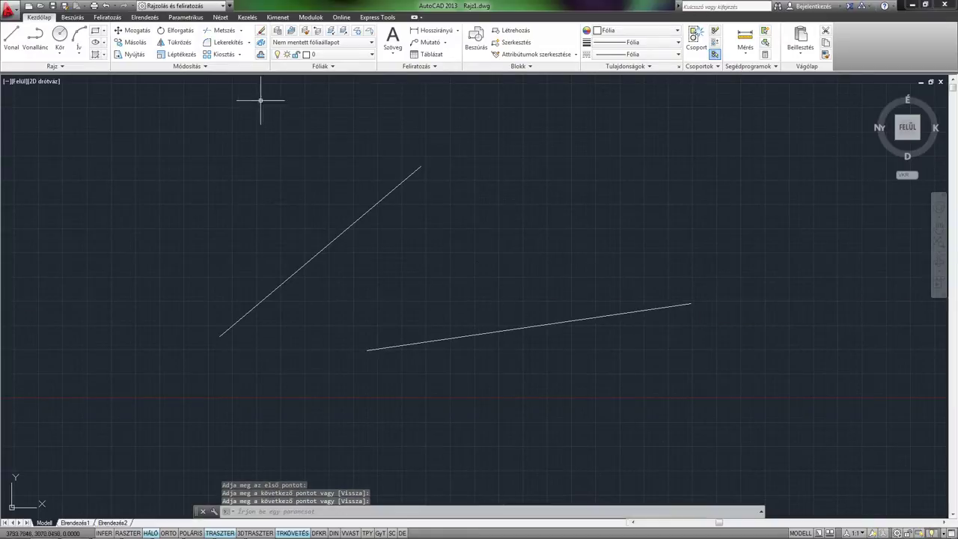
# Add a circle (Kör) at upper right and a rectangle below it
pyautogui.click(60, 36)
pyautogui.click(579, 179)
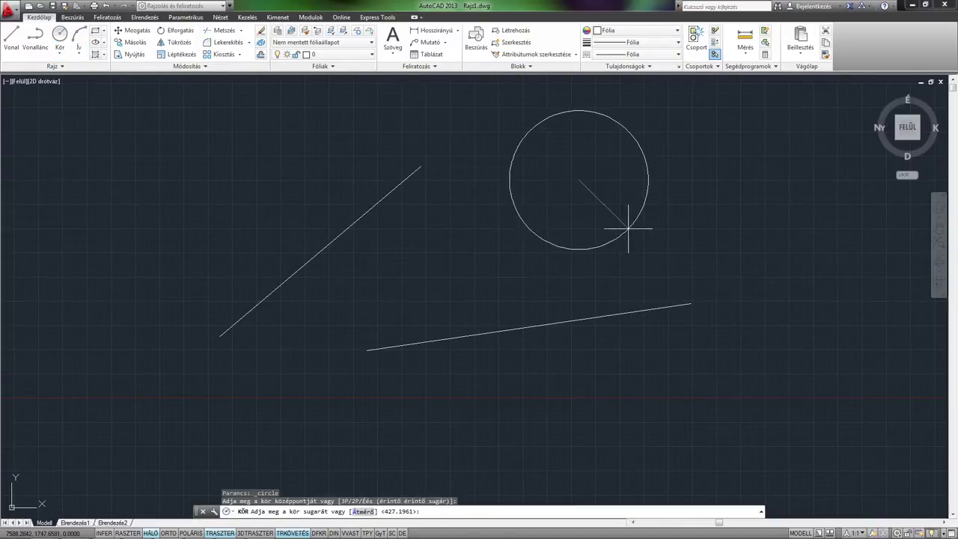
pyautogui.click(627, 228)
pyautogui.click(95, 31)
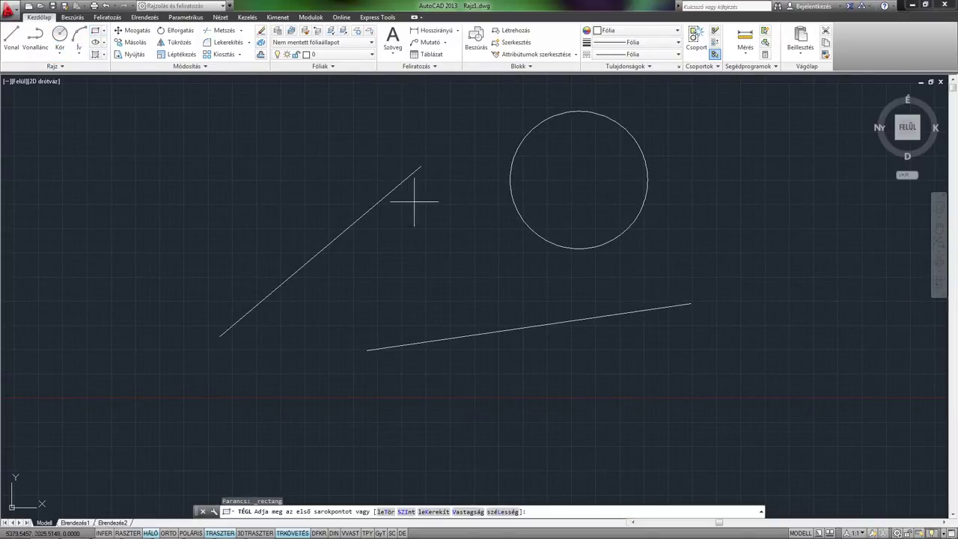
pyautogui.click(489, 382)
pyautogui.click(837, 454)
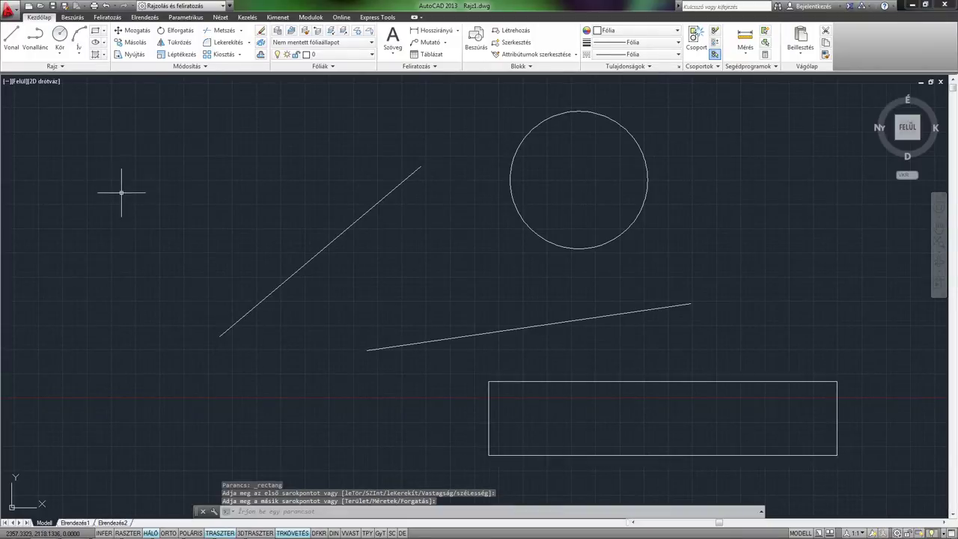
pyautogui.click(64, 68)
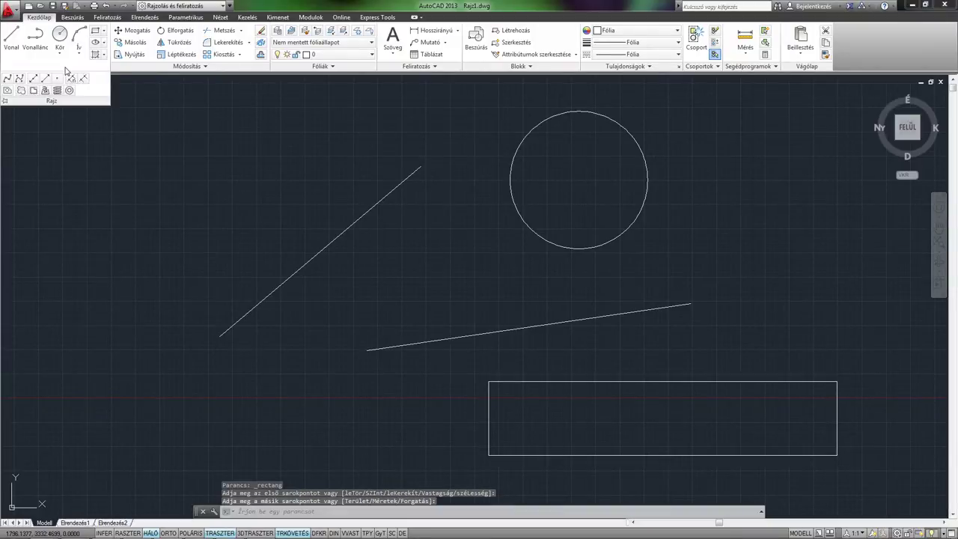
# Draw a wavy Spline Fit curve through six points, left of the diagonal line
pyautogui.click(18, 79)
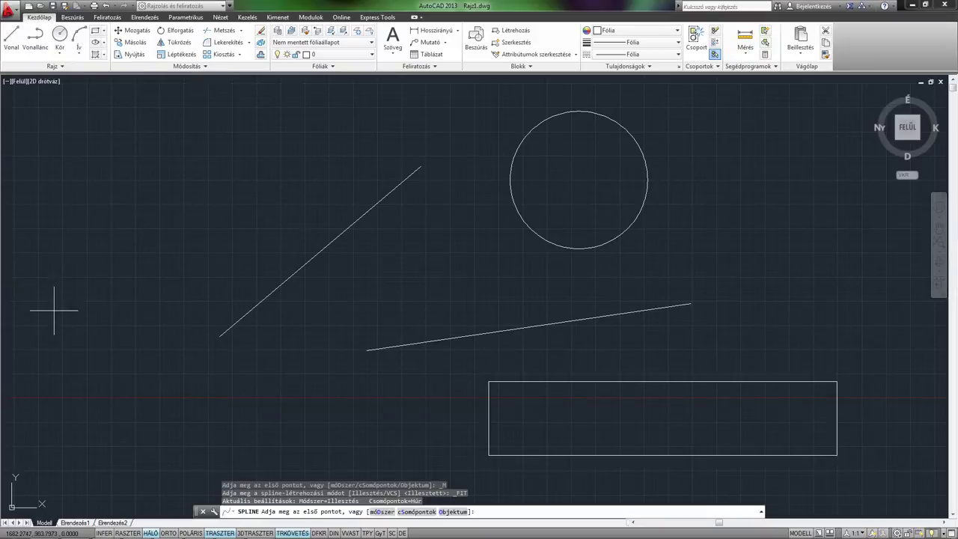
pyautogui.click(54, 310)
pyautogui.click(140, 258)
pyautogui.click(154, 163)
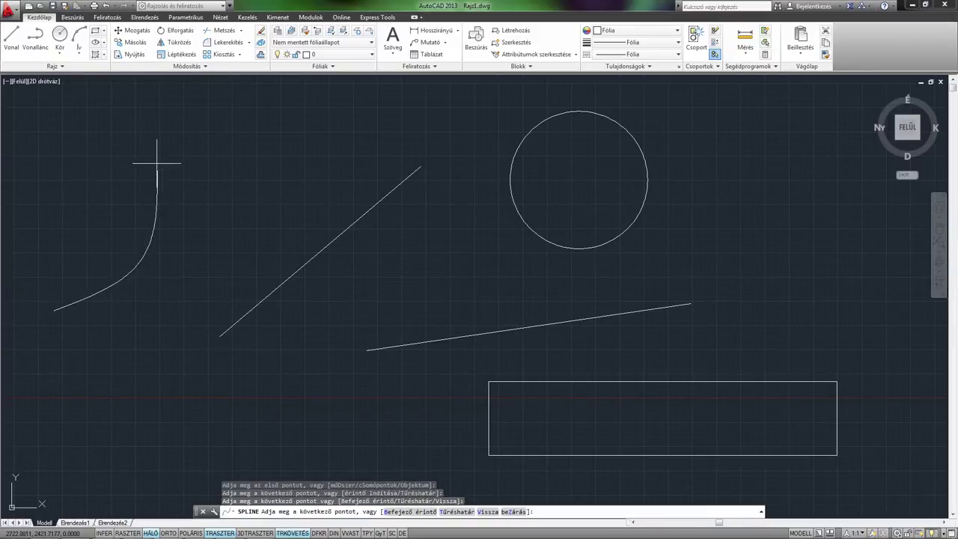
pyautogui.click(244, 191)
pyautogui.click(292, 144)
pyautogui.click(357, 155)
pyautogui.press('Return')
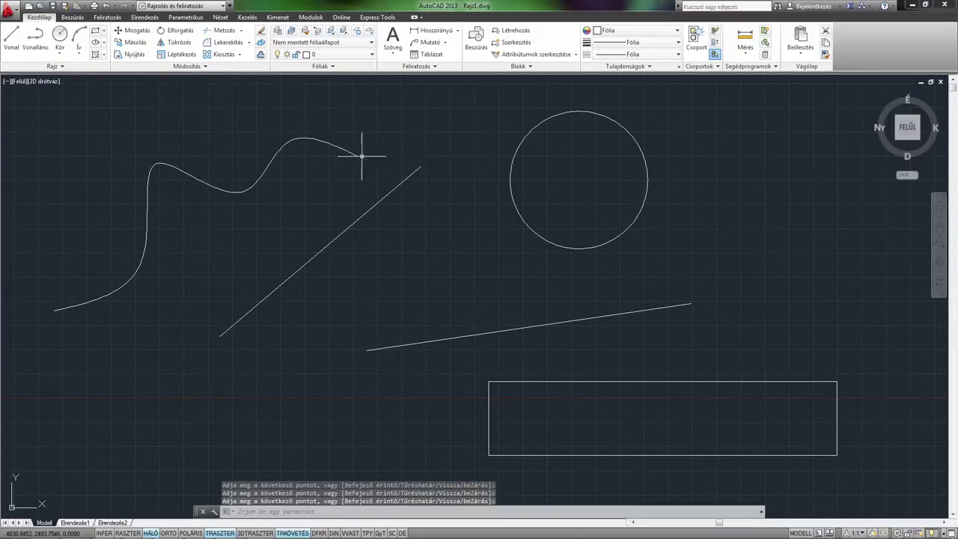
pyautogui.moveTo(364, 218); pyautogui.dragTo(323, 210, button='middle')
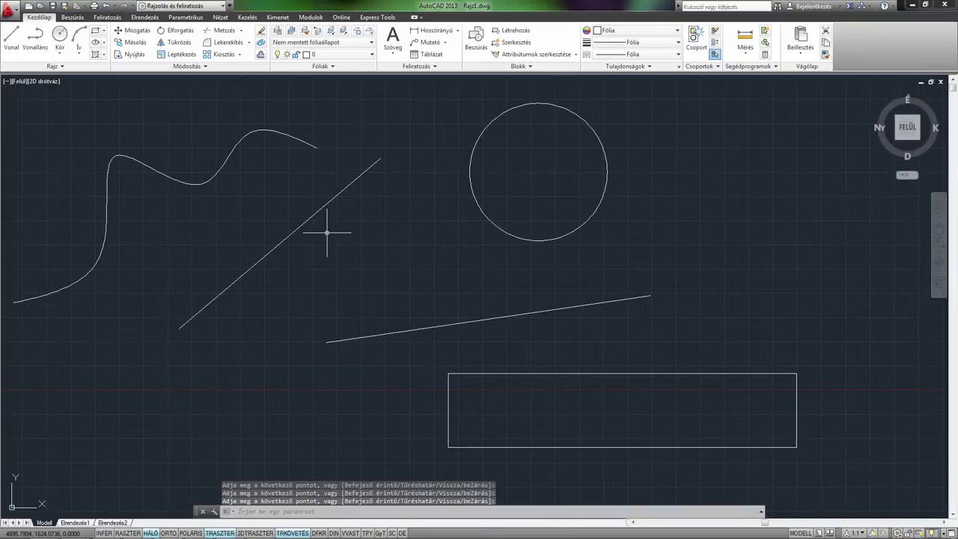
pyautogui.moveTo(332, 230); pyautogui.dragTo(379, 239, button='middle')
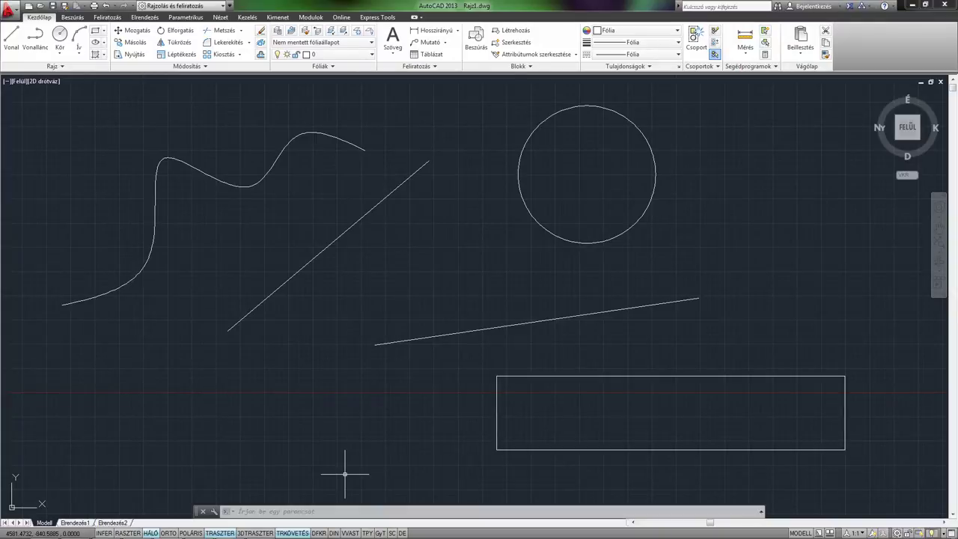
# Start the PÁRH (OFFSET) command with an offset distance of 200
pyautogui.write('p')
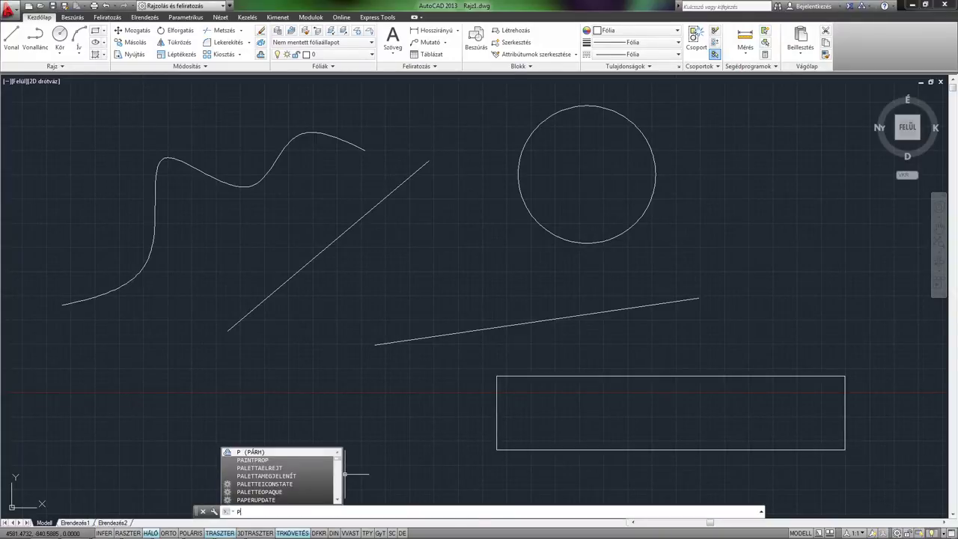
pyautogui.press('Return')
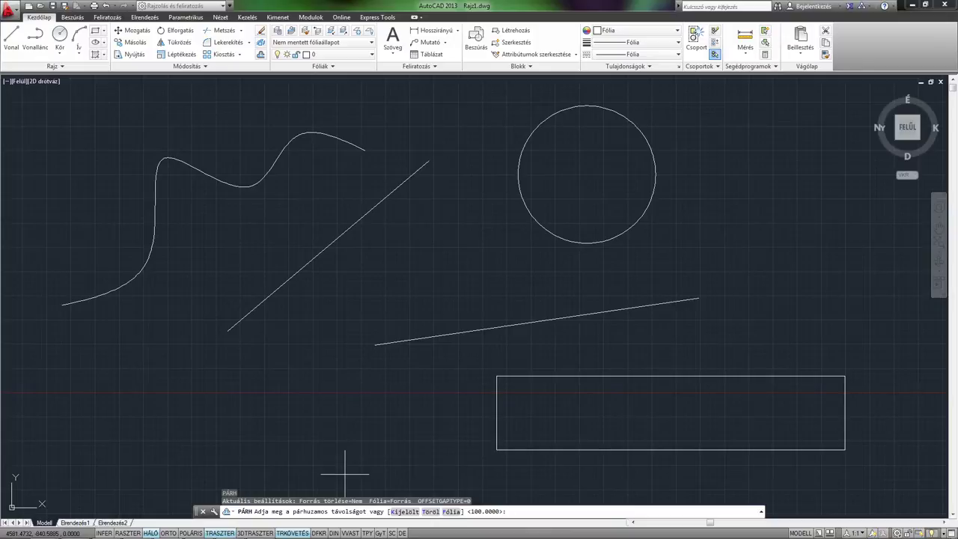
pyautogui.write('200')
pyautogui.press('Return')
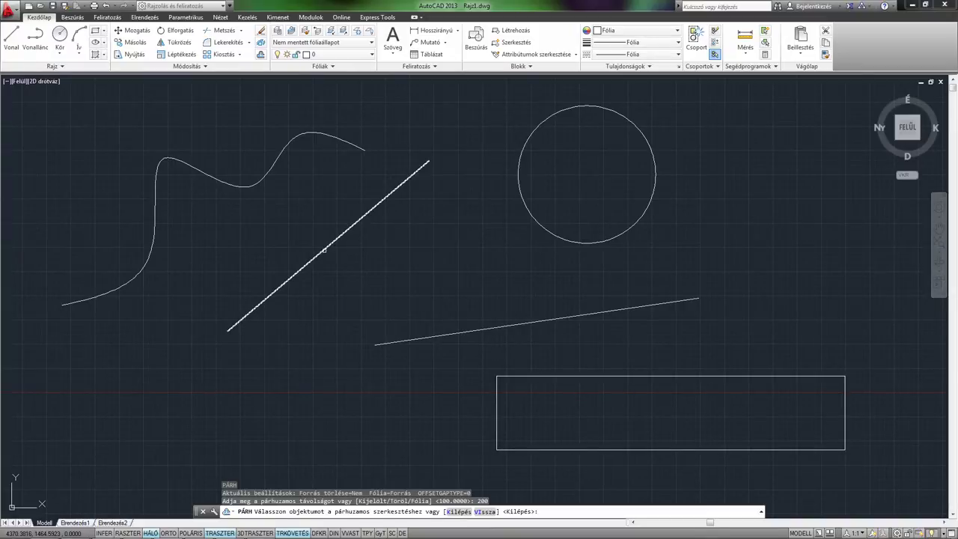
# Offset the diagonal line downward three times, each new copy 200 from the previous
pyautogui.click(323, 250)
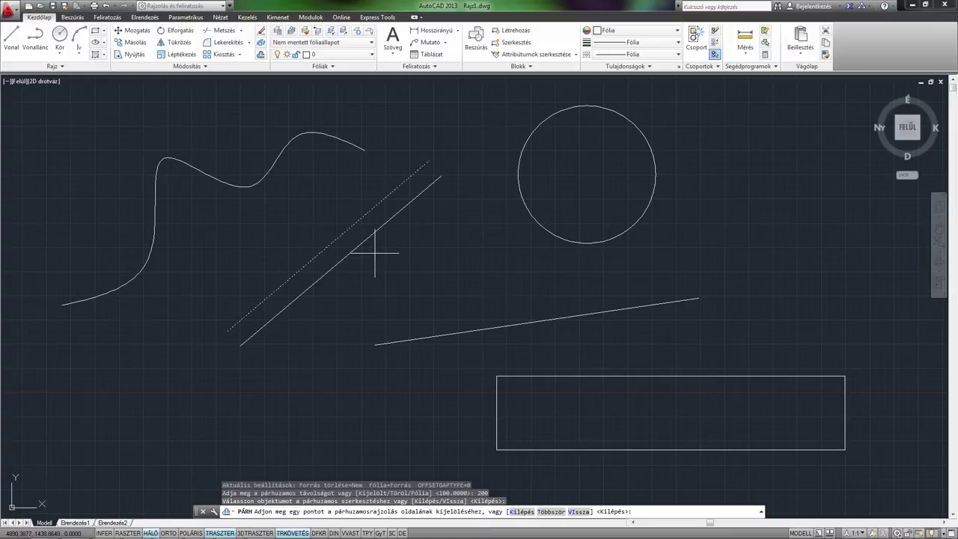
pyautogui.click(375, 253)
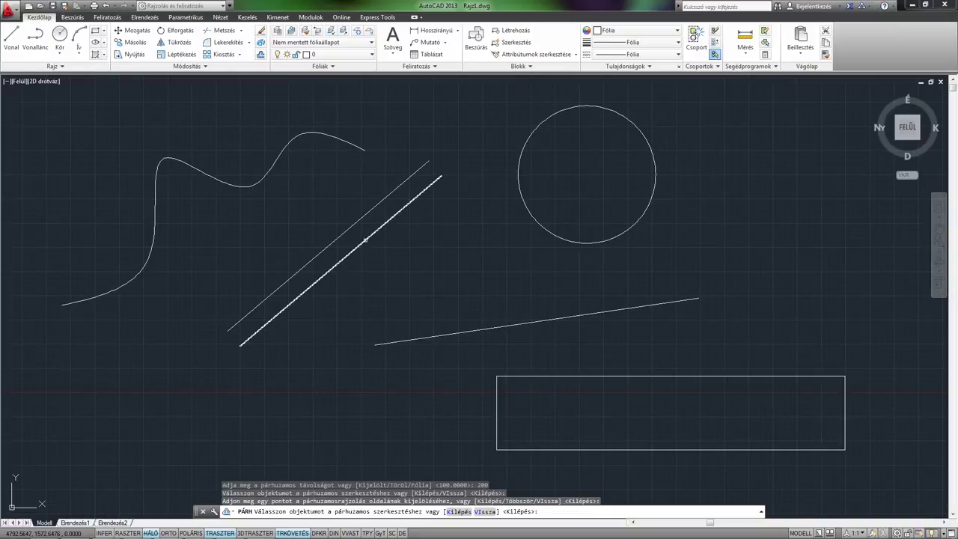
pyautogui.click(365, 239)
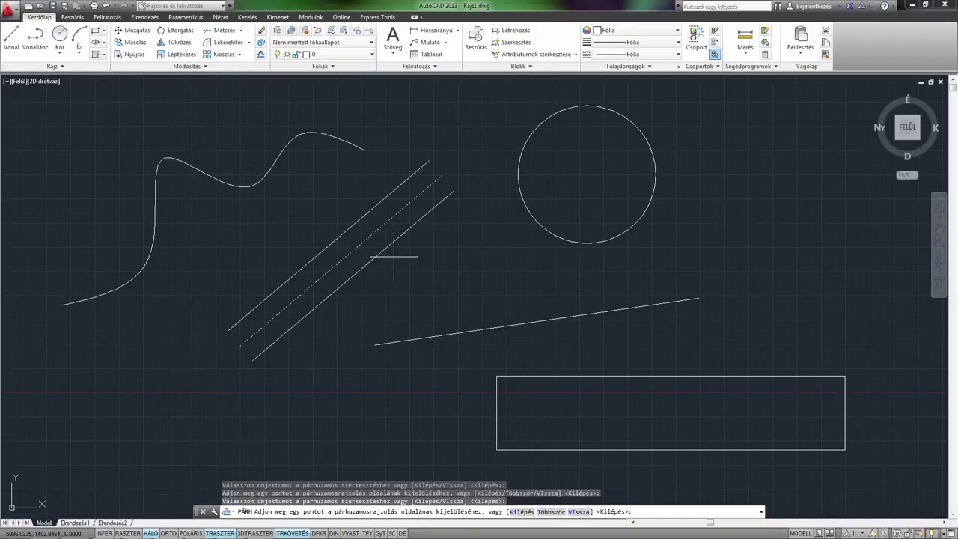
pyautogui.click(392, 256)
pyautogui.click(380, 253)
pyautogui.click(396, 261)
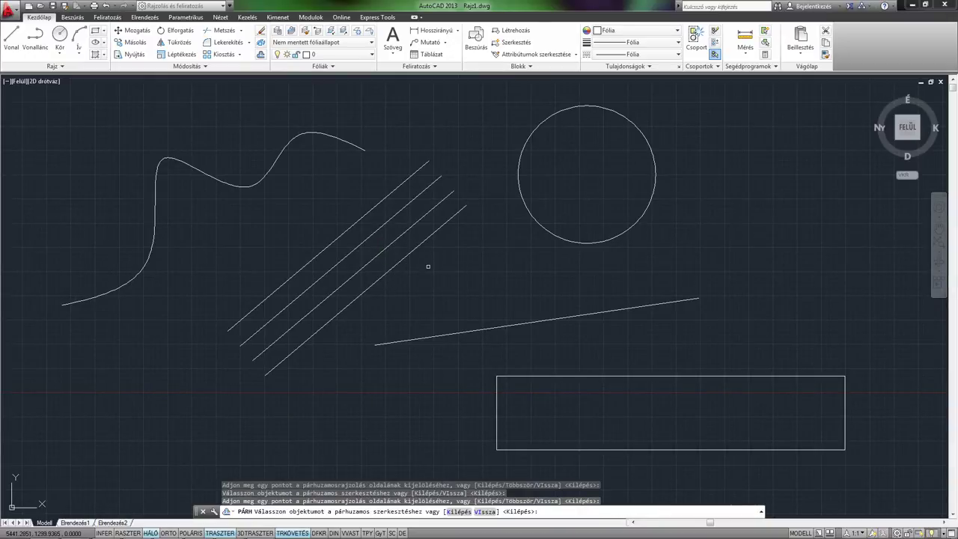
# Offset the circle and the rectangle both inward and outward
pyautogui.click(576, 242)
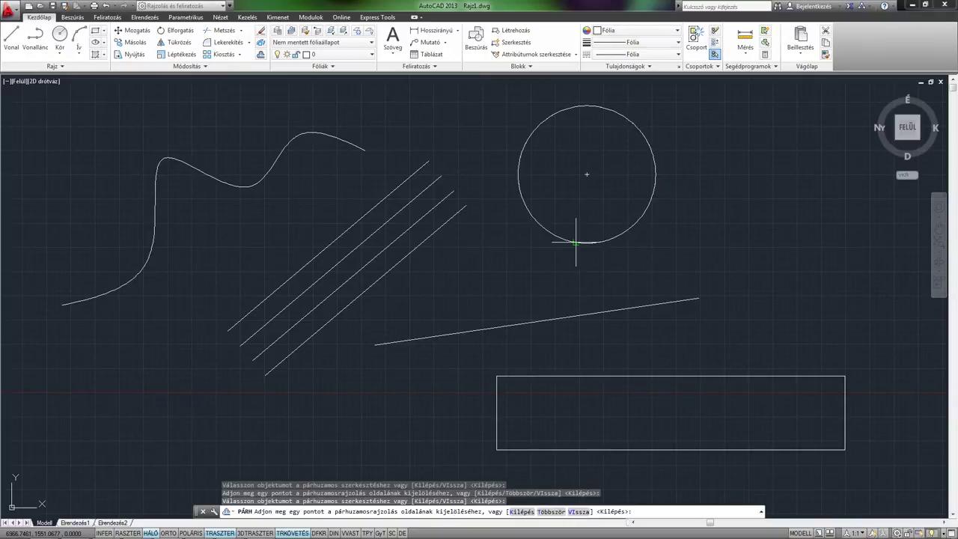
pyautogui.click(584, 218)
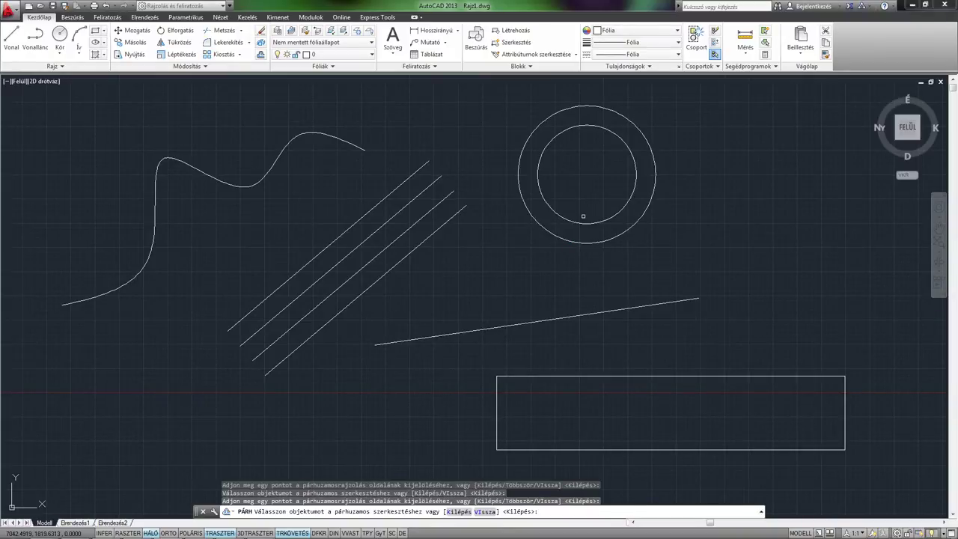
pyautogui.click(579, 242)
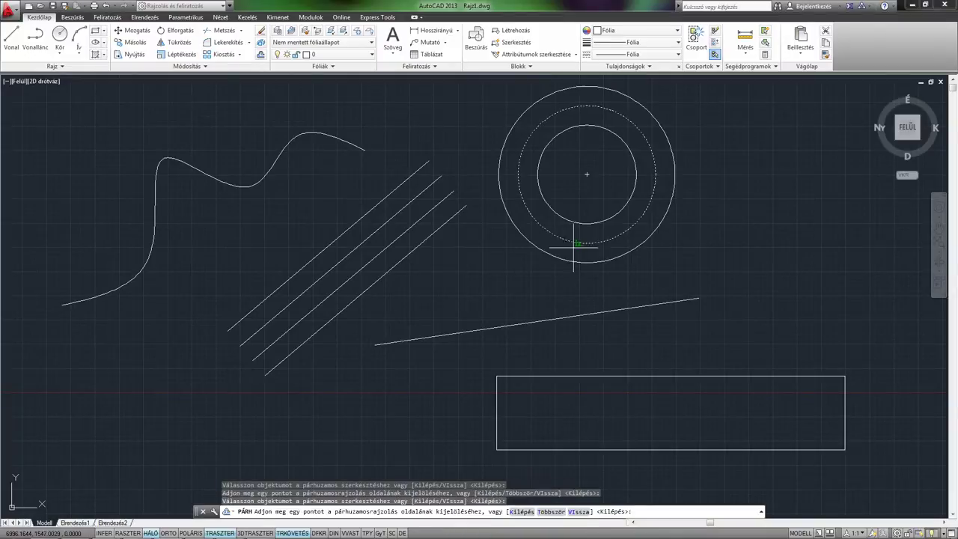
pyautogui.click(545, 268)
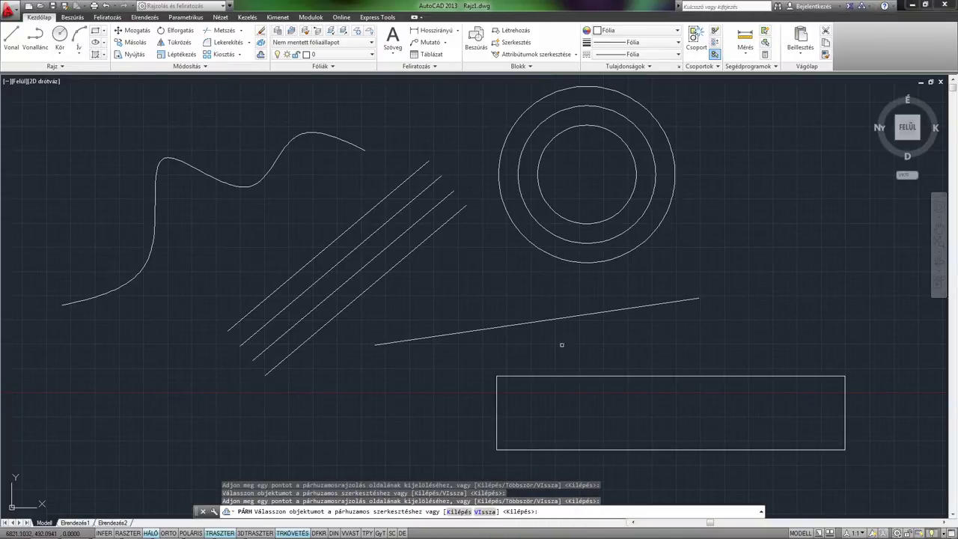
pyautogui.click(574, 375)
pyautogui.click(585, 391)
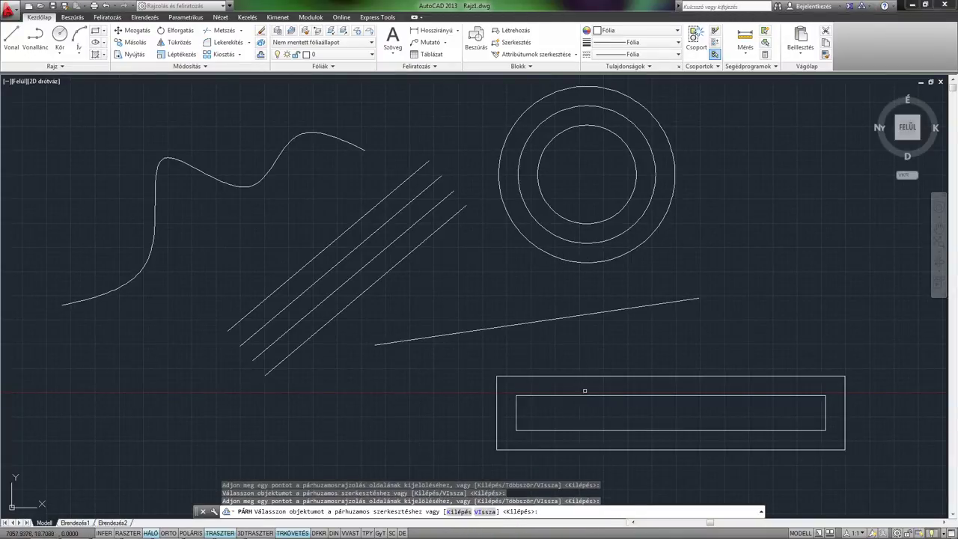
pyautogui.click(583, 375)
pyautogui.click(569, 350)
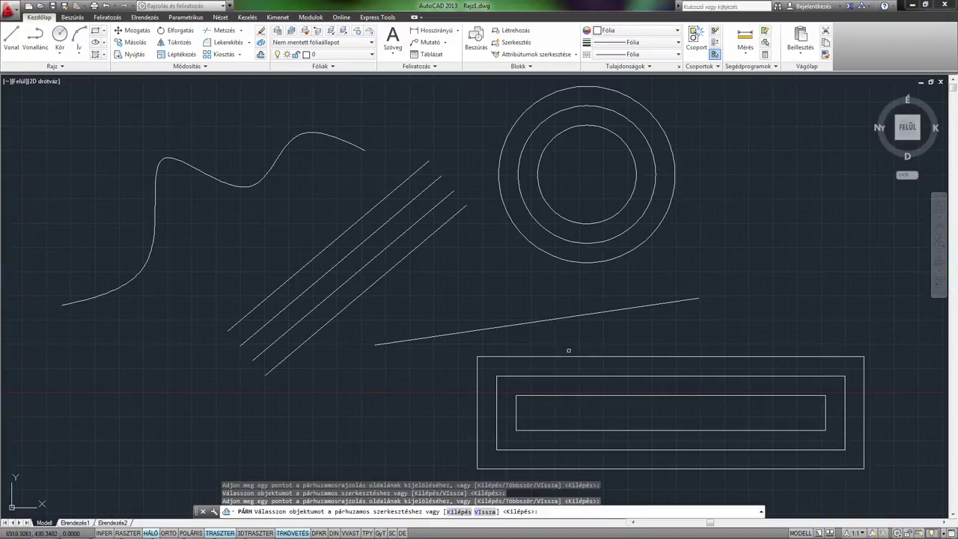
# Make several offset copies of the S-curve above and below it
pyautogui.click(252, 187)
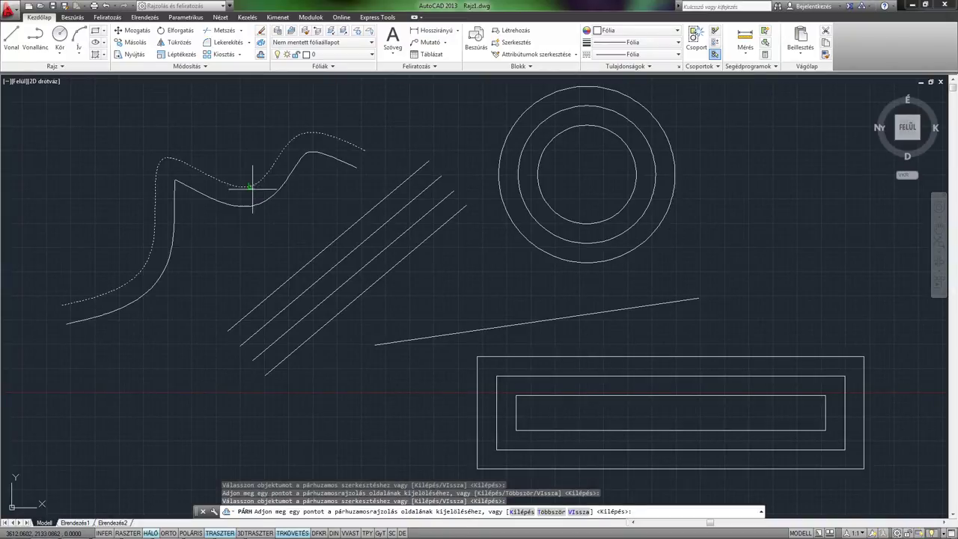
pyautogui.click(260, 218)
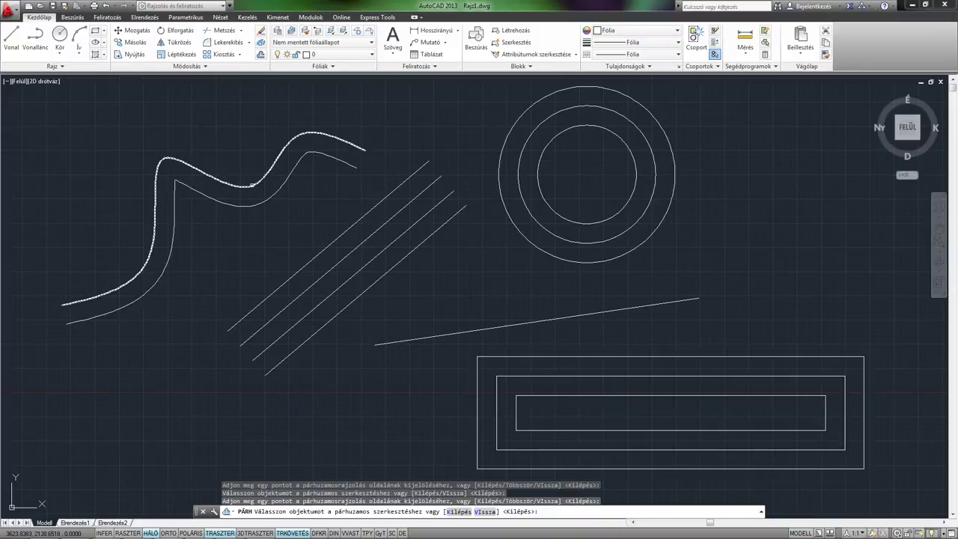
pyautogui.click(252, 186)
pyautogui.click(233, 142)
pyautogui.moveTo(239, 159); pyautogui.dragTo(269, 204, button='middle')
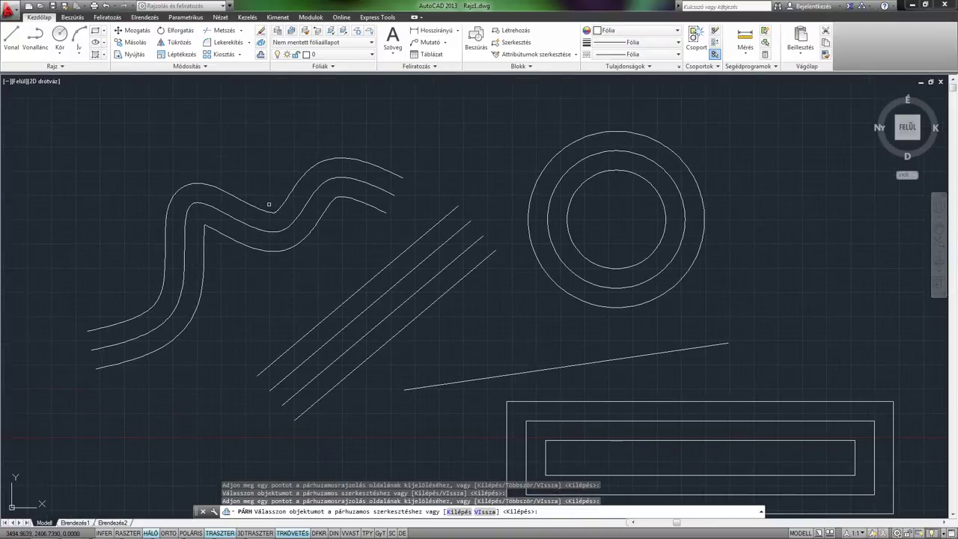
pyautogui.click(266, 211)
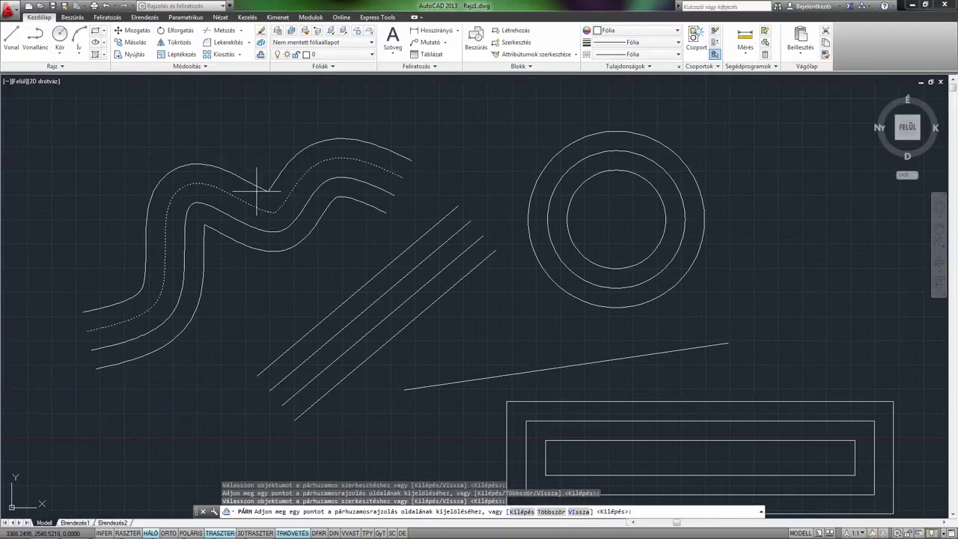
pyautogui.click(263, 171)
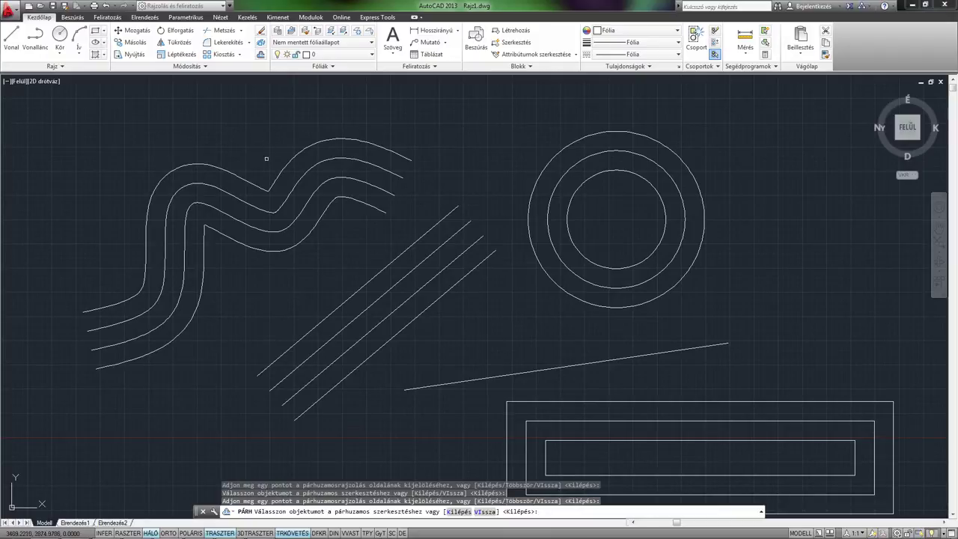
pyautogui.click(290, 248)
pyautogui.click(292, 277)
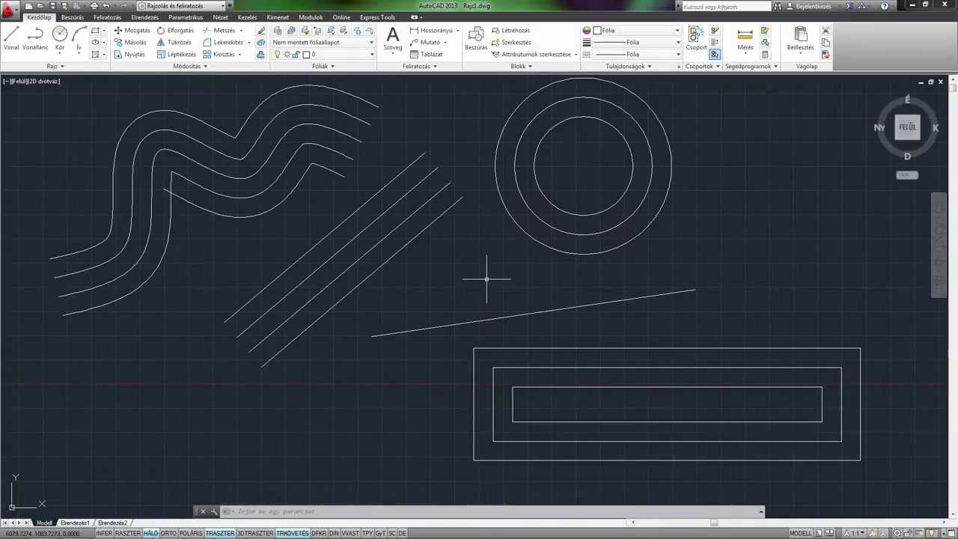
# Window-select all 19 objects and delete them, leaving an empty canvas
pyautogui.scroll(-2, 486, 279)
pyautogui.click(722, 446)
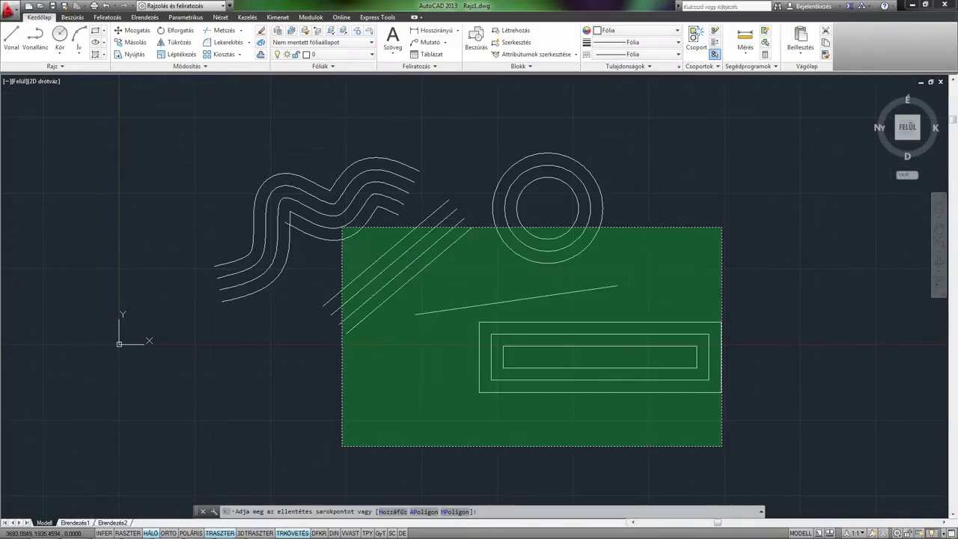
pyautogui.click(225, 144)
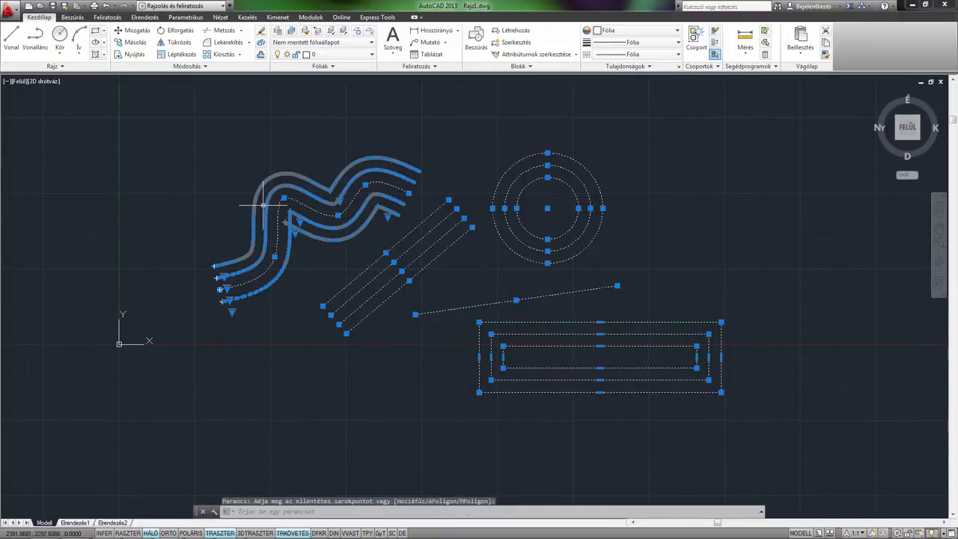
pyautogui.press('Delete')
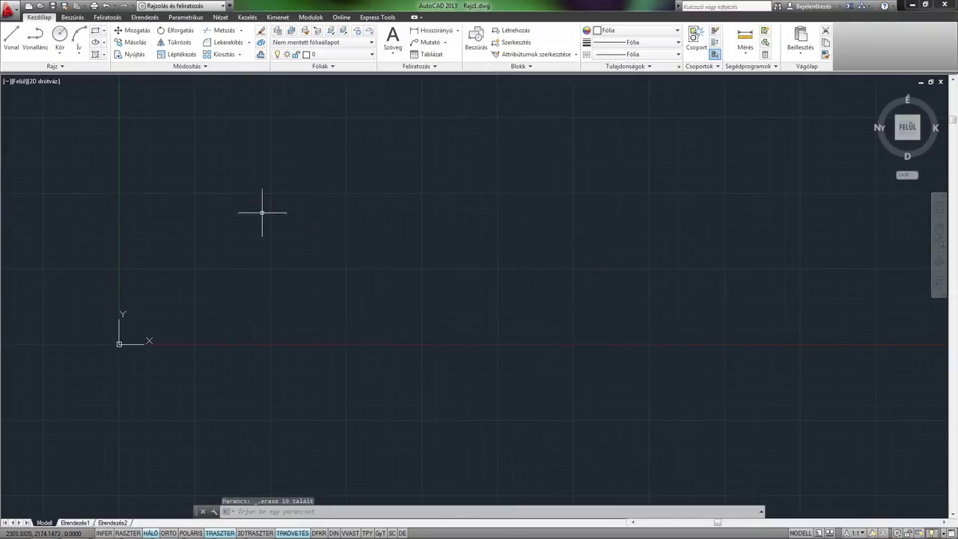
# Draw one line from upper left diagonally down to lower right
pyautogui.scroll(2, 502, 288)
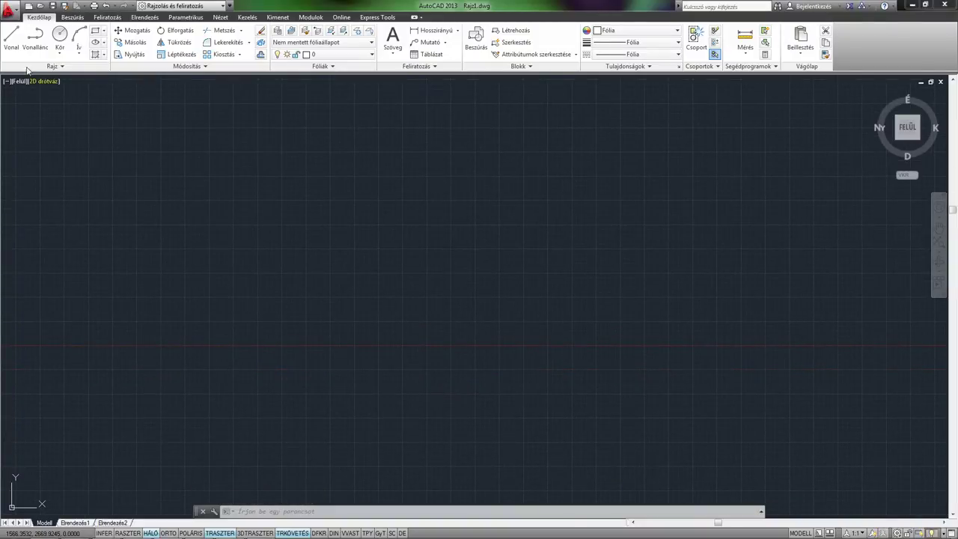
pyautogui.click(11, 37)
pyautogui.click(283, 170)
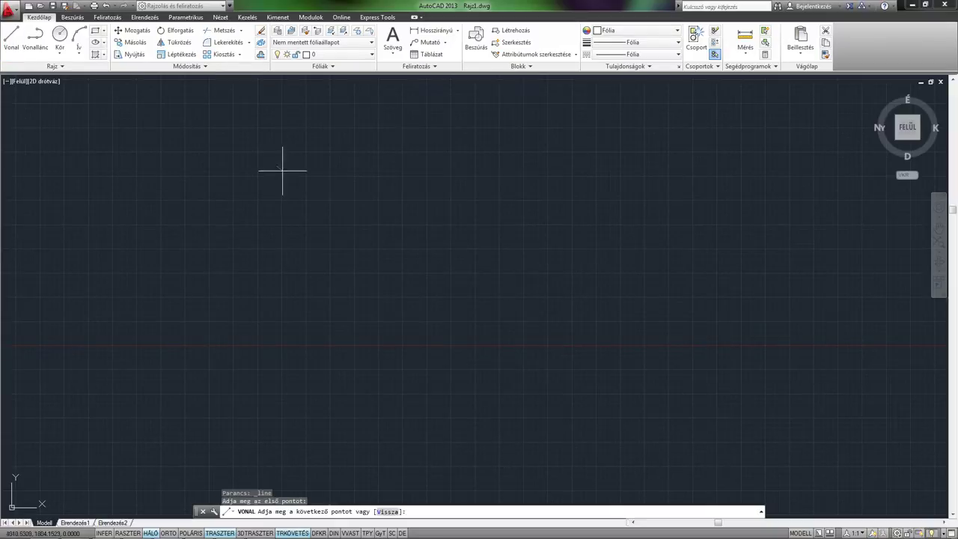
pyautogui.click(526, 457)
pyautogui.press('Return')
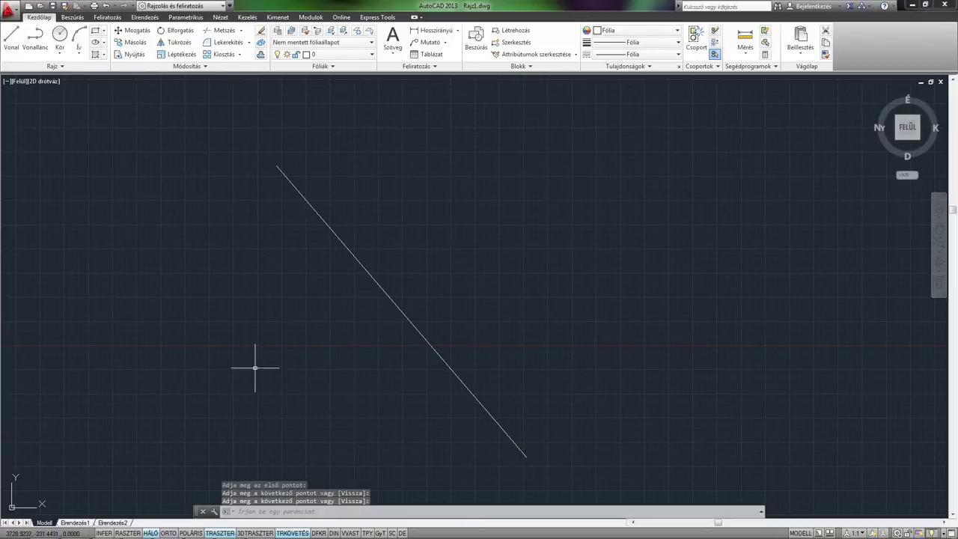
# Turn on the Merőleges (Perpendicular) object snap in the object snap settings
pyautogui.rightClick(220, 533)
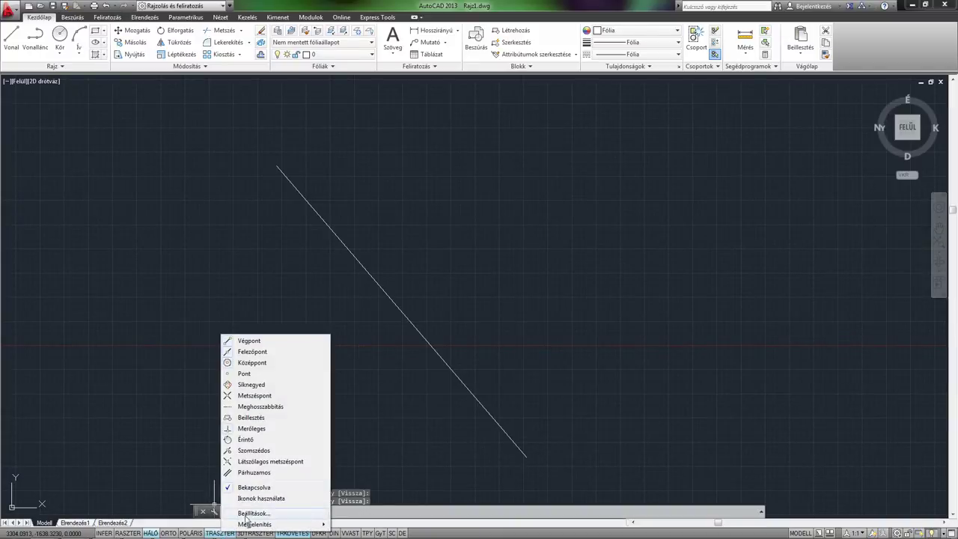
pyautogui.click(247, 514)
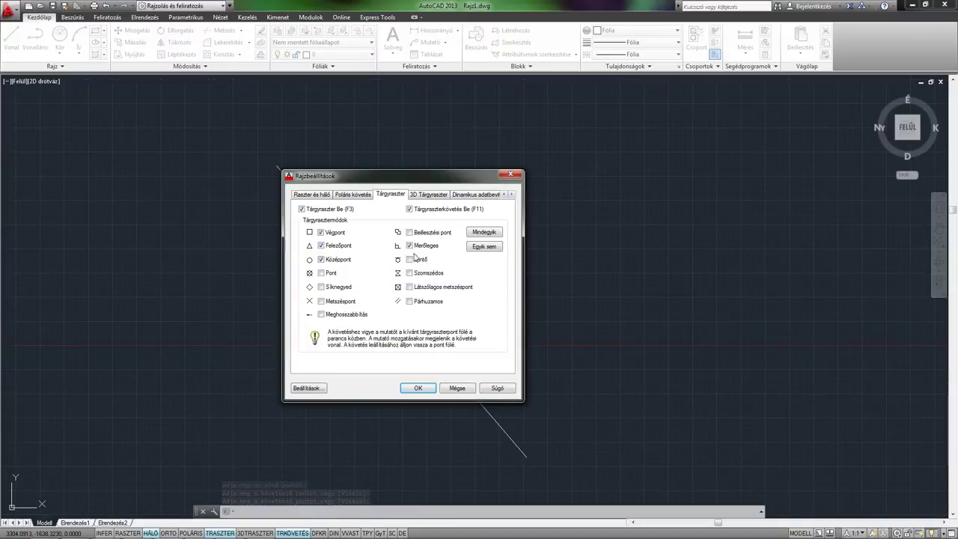
pyautogui.click(409, 245)
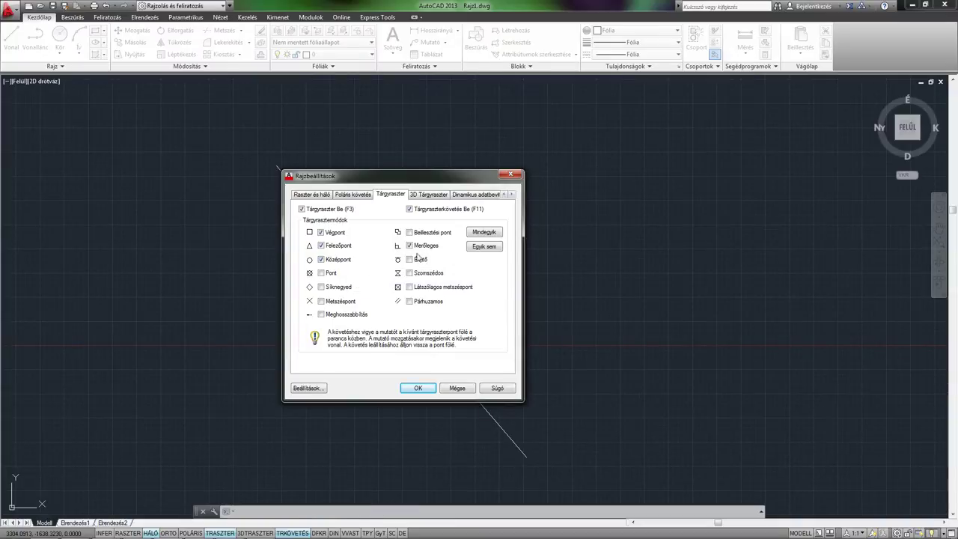
pyautogui.click(418, 388)
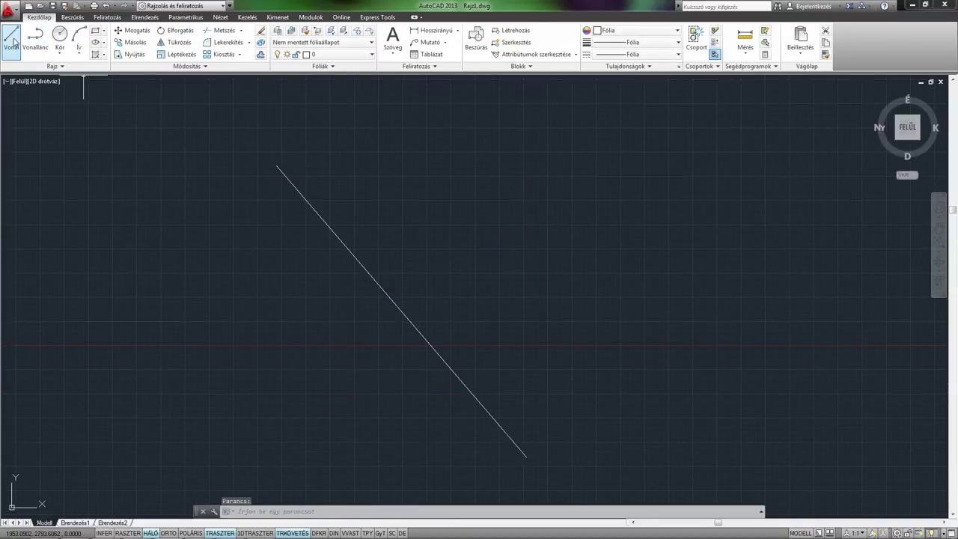
# Draw a line from the upper right ending perpendicular on the diagonal line
pyautogui.click(11, 41)
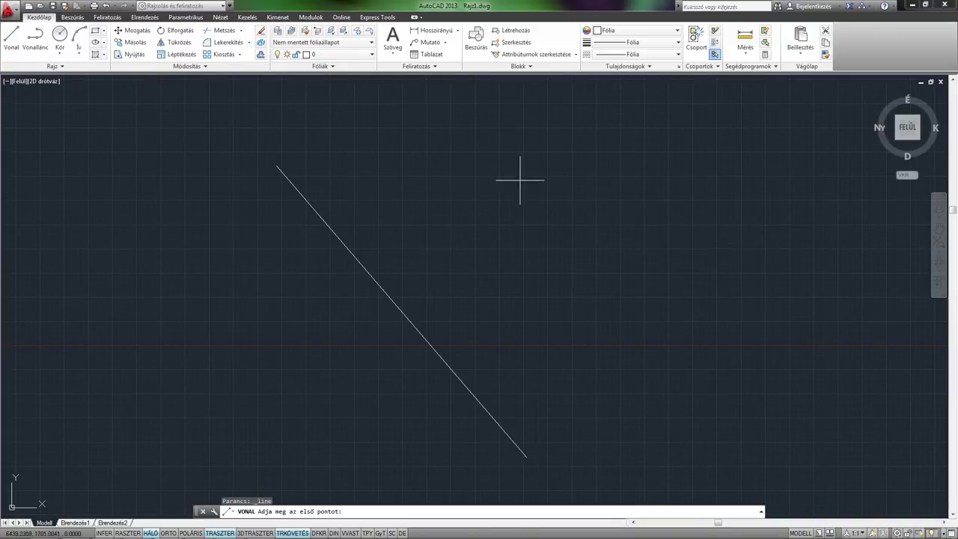
pyautogui.click(645, 135)
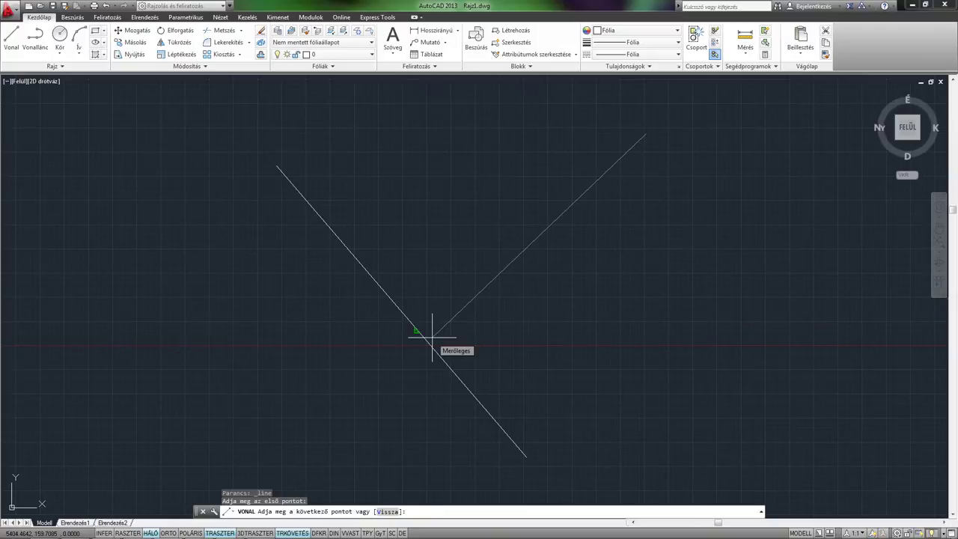
pyautogui.click(432, 336)
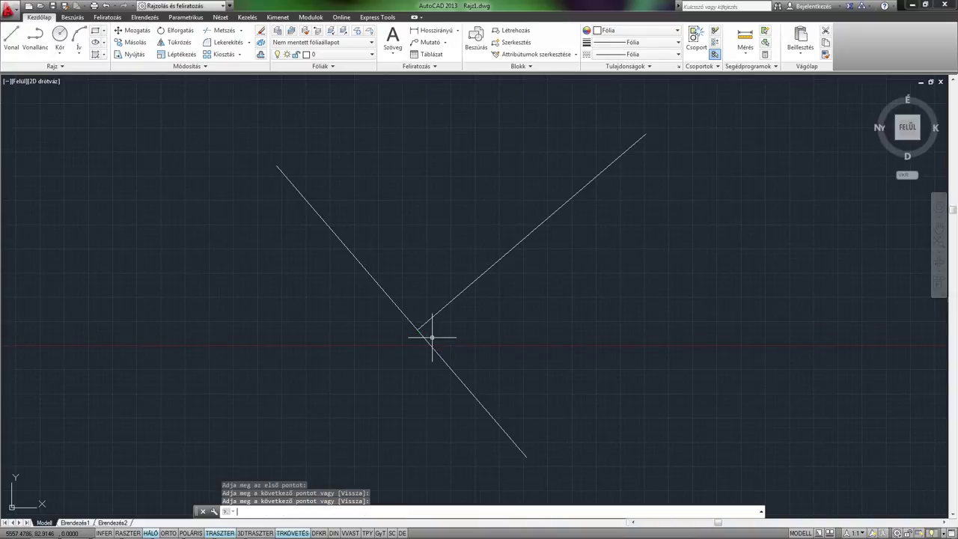
pyautogui.press('Return')
pyautogui.moveTo(471, 325)
pyautogui.mouseDown(button='middle')
pyautogui.moveTo(443, 315)
pyautogui.moveTo(394, 322)
pyautogui.mouseUp(button='middle')
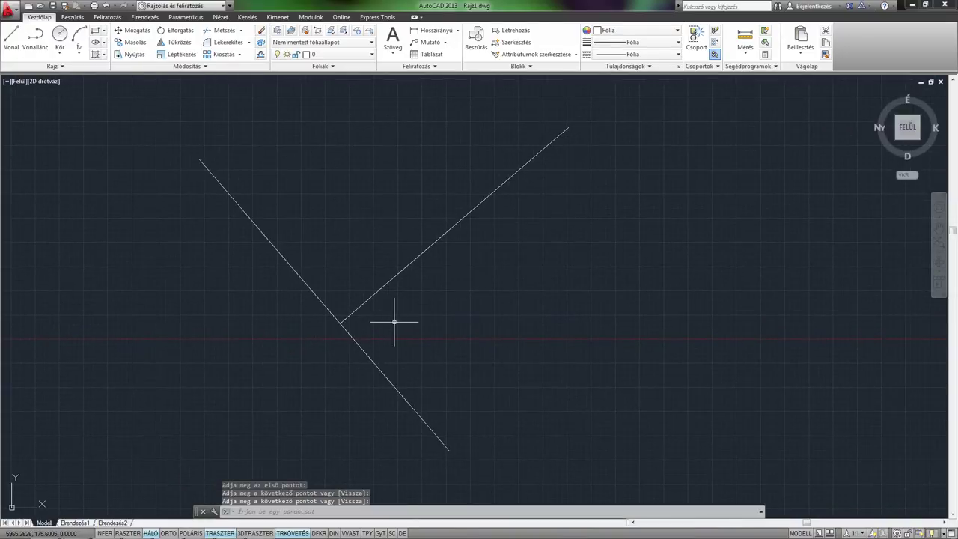
# Delete the perpendicular line, keeping only the original diagonal line
pyautogui.click(434, 317)
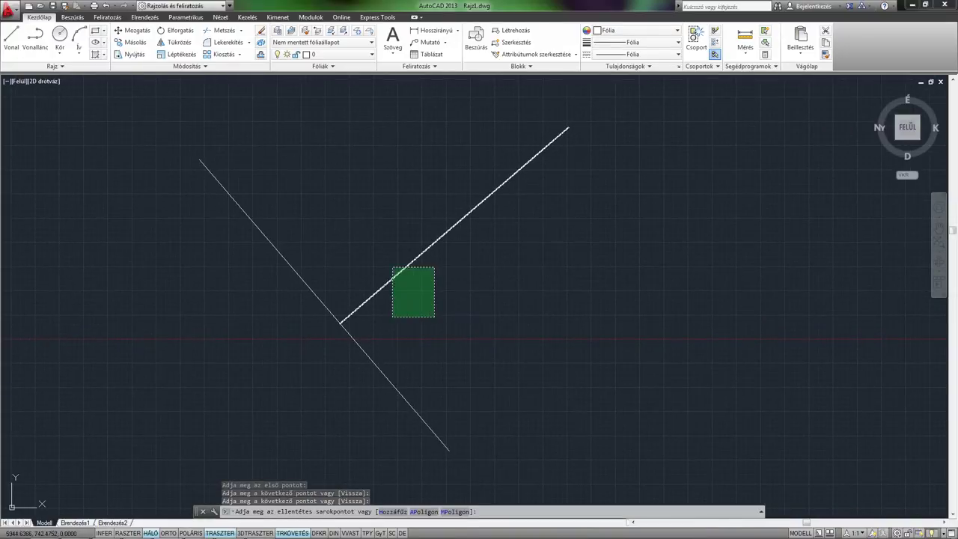
pyautogui.click(385, 257)
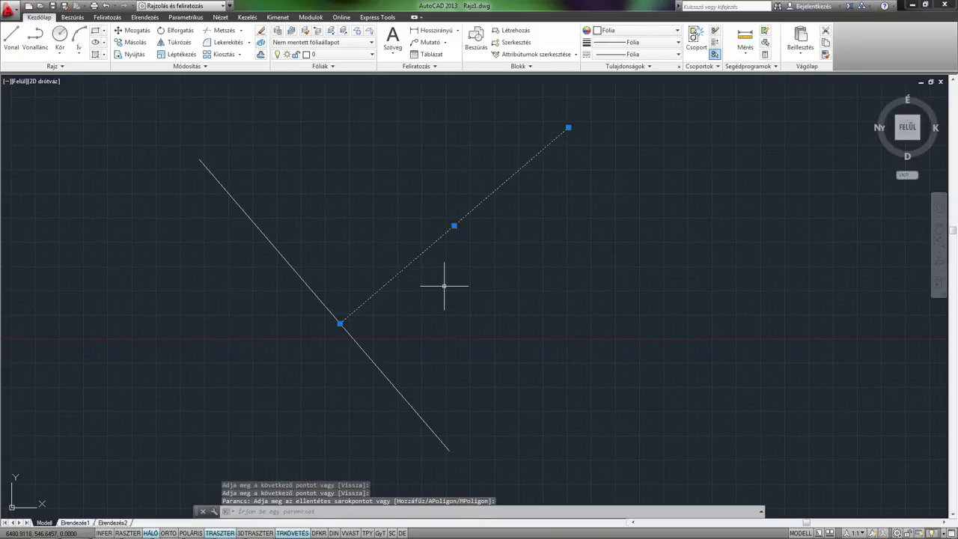
pyautogui.press('Delete')
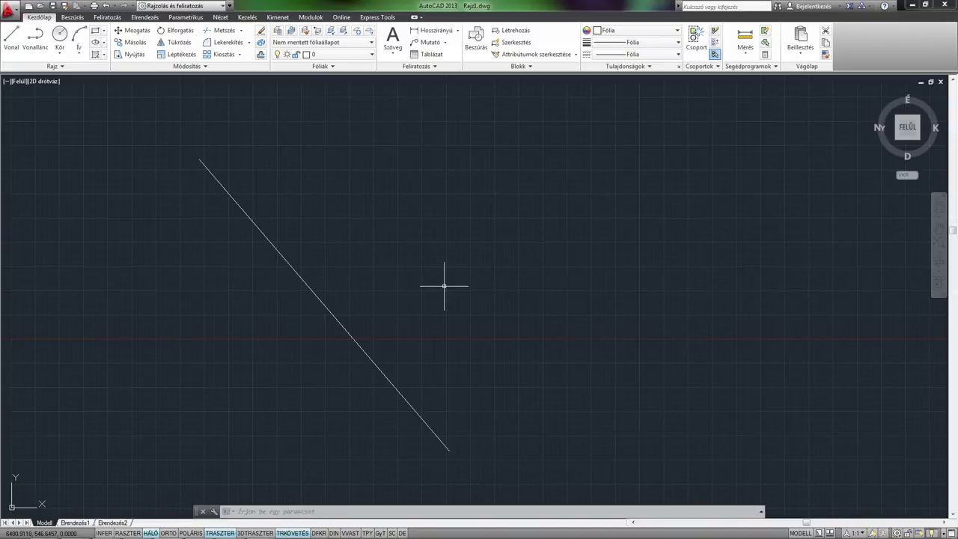
# Start a new line with Ortho toggled and a one-off Merőleges snap for its first point
pyautogui.click(12, 47)
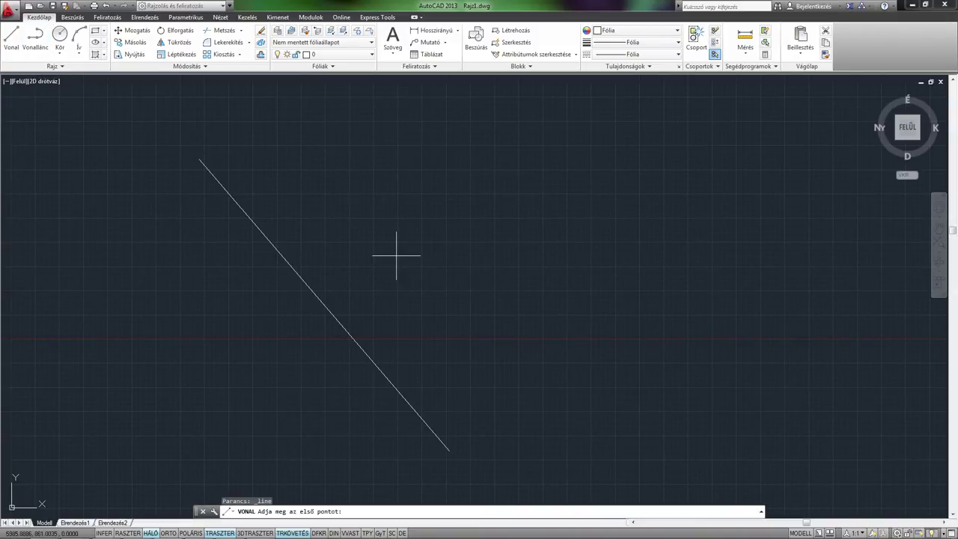
pyautogui.press('F8')
pyautogui.keyDown('shift'); pyautogui.rightClick(397, 256); pyautogui.keyUp('shift')
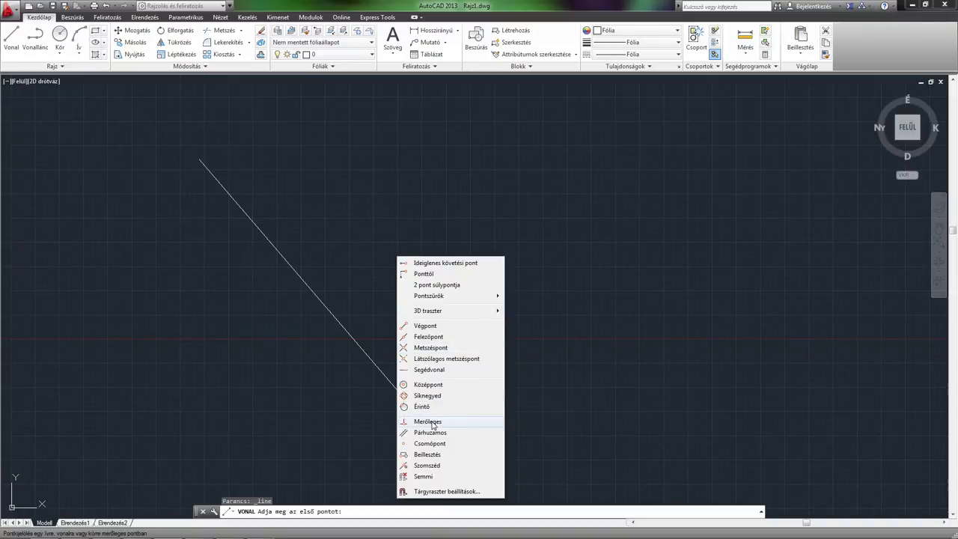
pyautogui.click(427, 422)
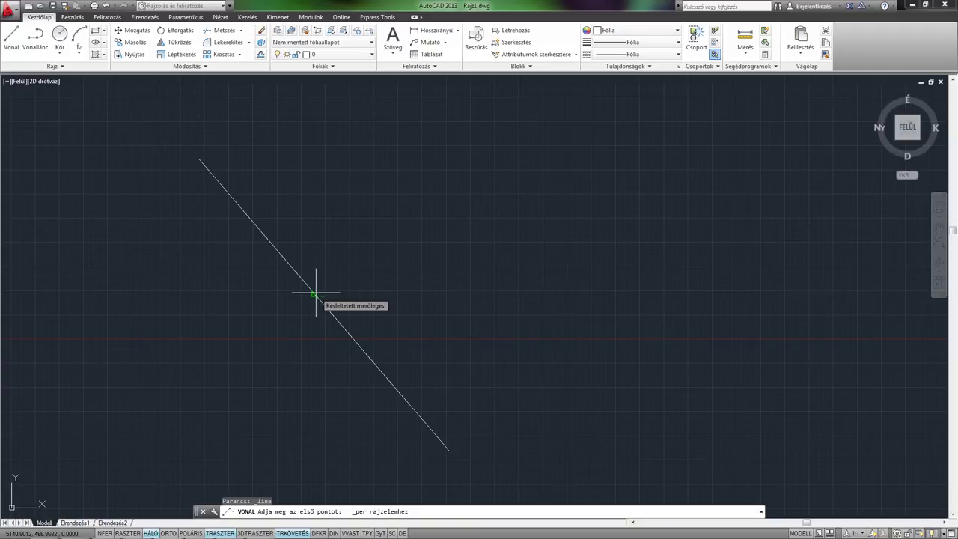
# Draw the line perpendicular to the diagonal, starting from a point on it
pyautogui.click(315, 293)
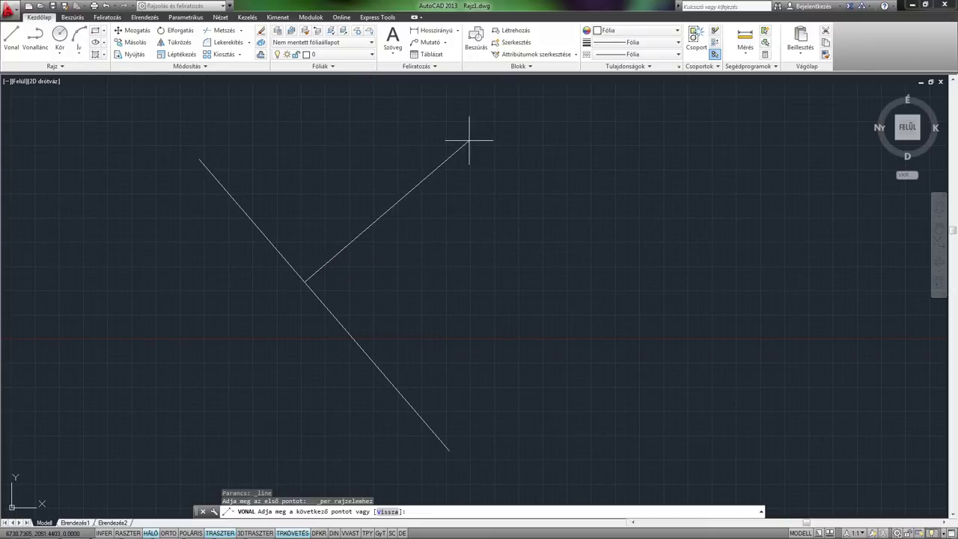
pyautogui.click(470, 140)
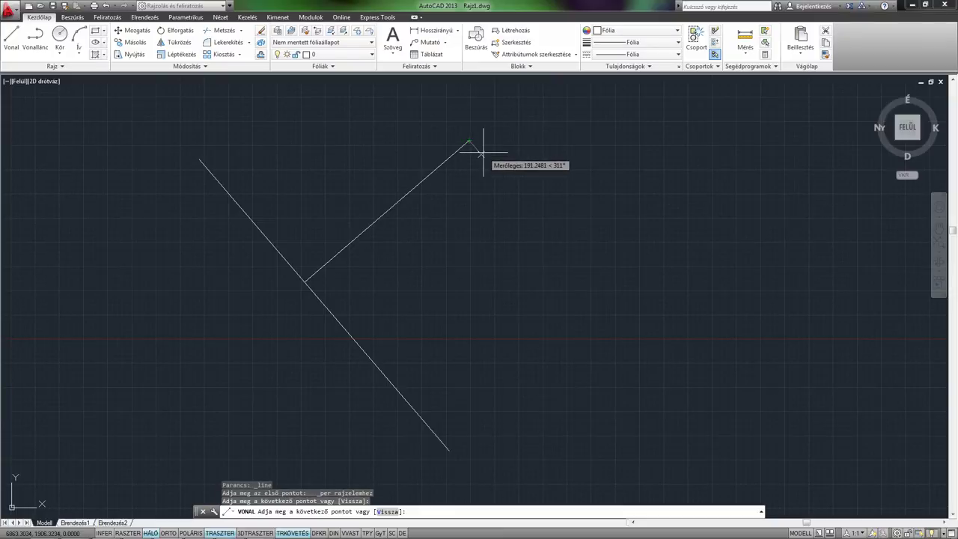
pyautogui.press('Return')
# Window-select all the lines and delete them to clear the drawing
pyautogui.moveTo(498, 222); pyautogui.dragTo(506, 255, button='middle')
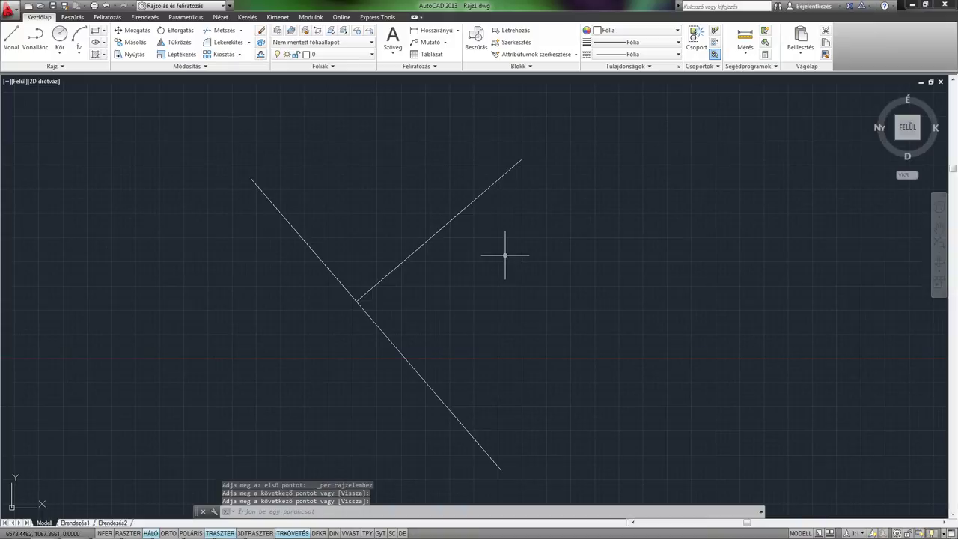
pyautogui.moveTo(498, 257); pyautogui.dragTo(491, 251, button='middle')
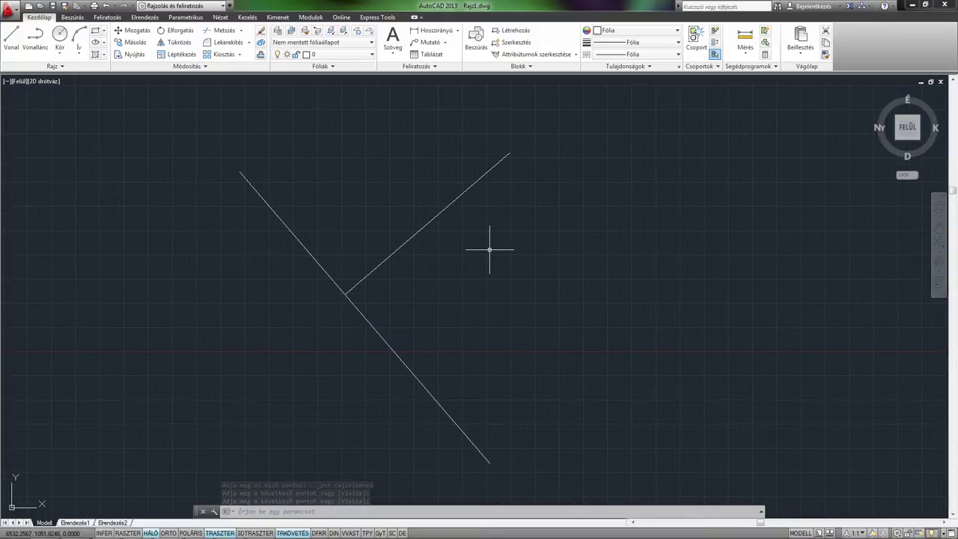
pyautogui.click(472, 316)
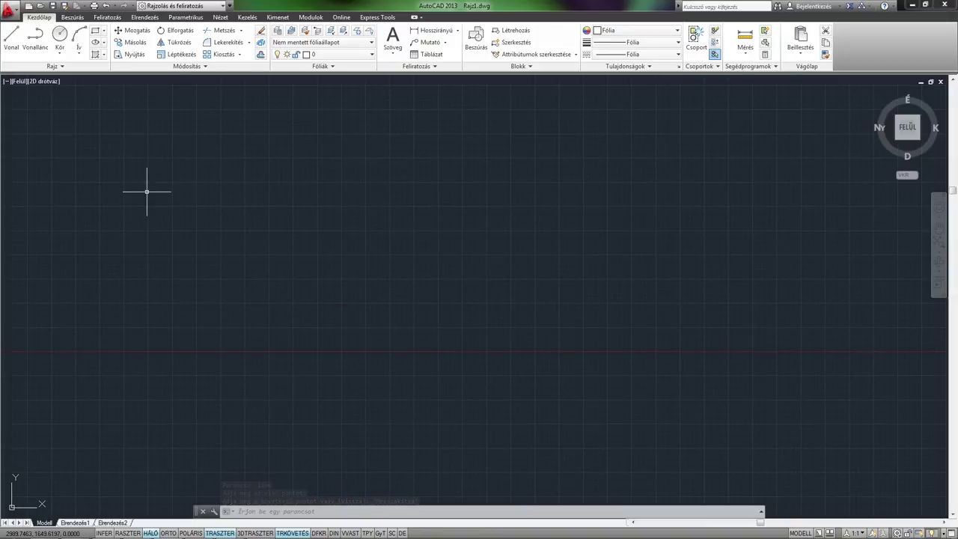
pyautogui.click(12, 39)
# Draw a diagonal line from lower left to upper right, then start a second line below-right of it
pyautogui.click(220, 330)
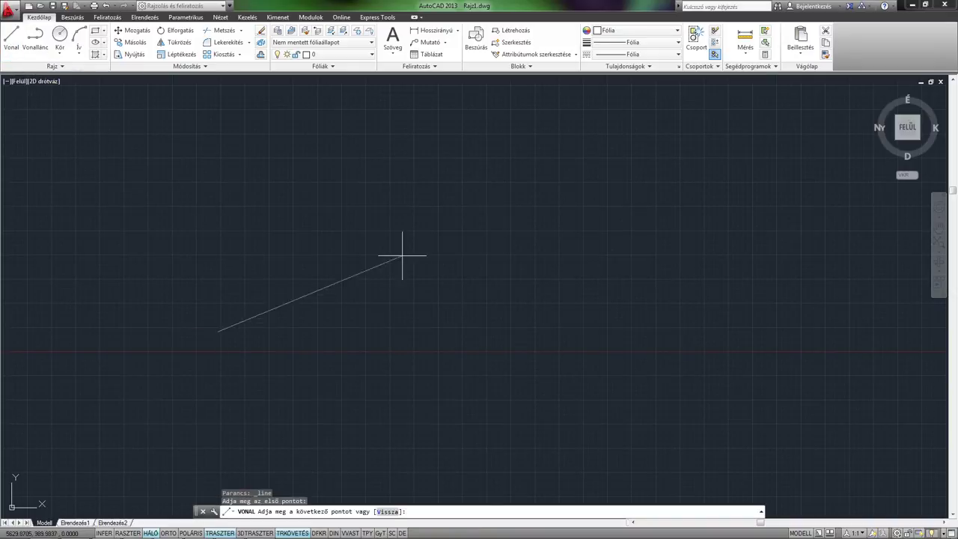
pyautogui.click(404, 152)
pyautogui.press('Return')
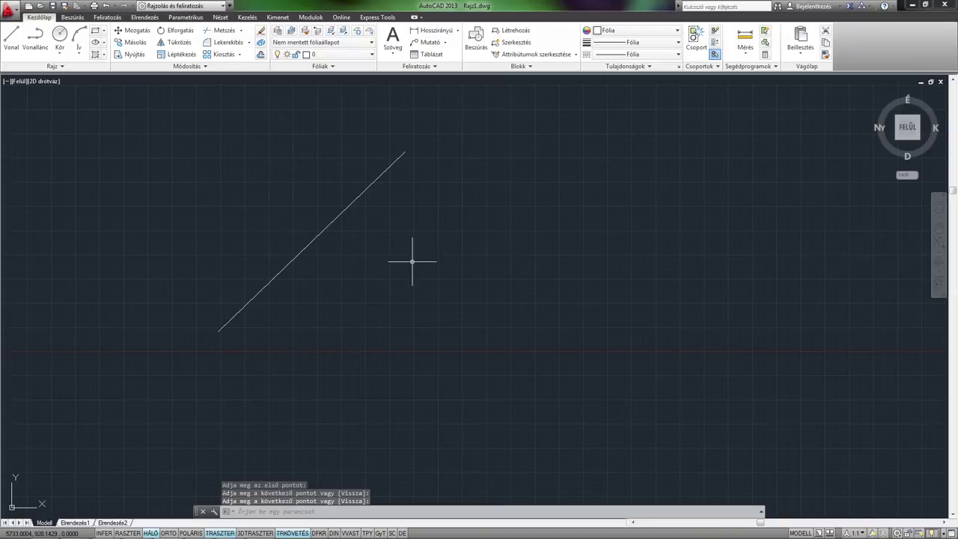
pyautogui.press('Return')
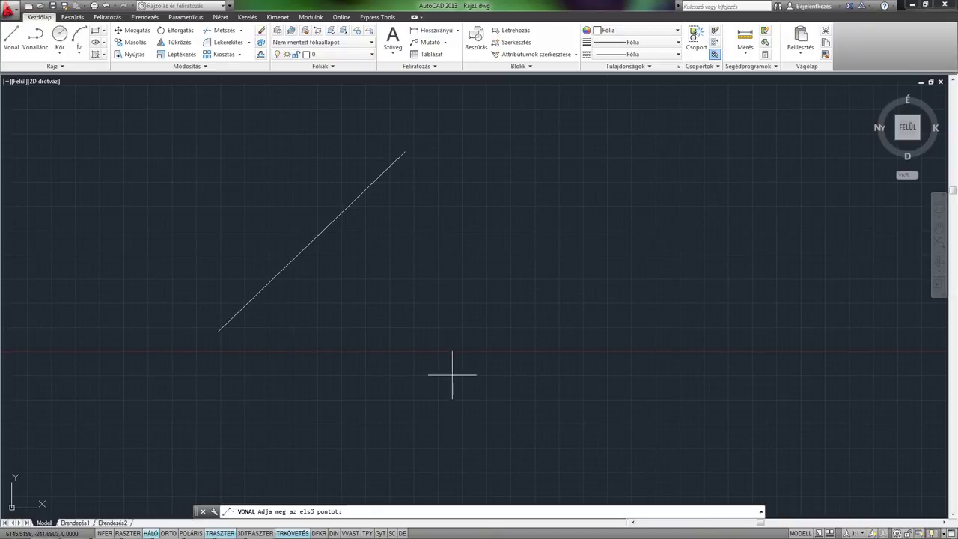
pyautogui.click(453, 380)
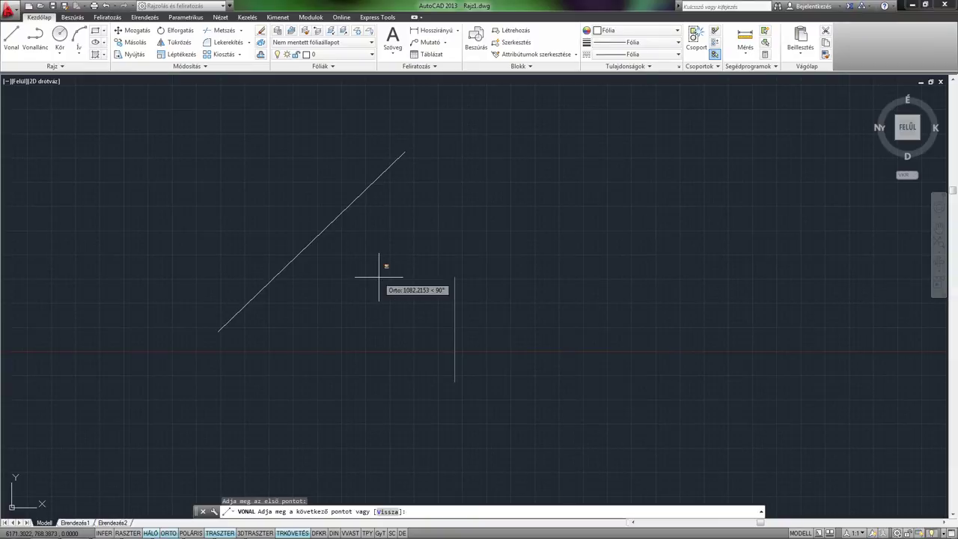
# Draw a 600-unit line parallel to the diagonal using the Párhuzamos (Parallel) object snap
pyautogui.keyDown('shift'); pyautogui.rightClick(379, 277); pyautogui.keyUp('shift')
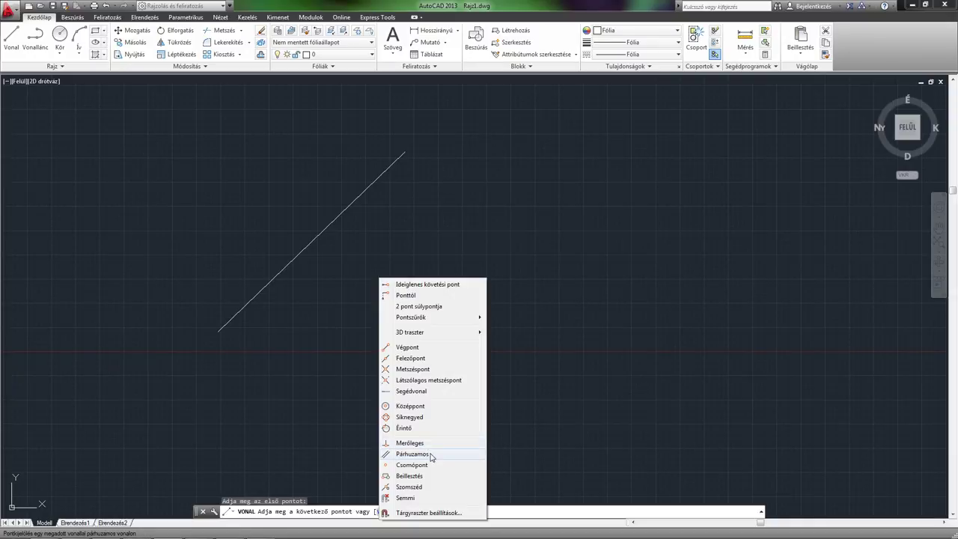
pyautogui.click(413, 454)
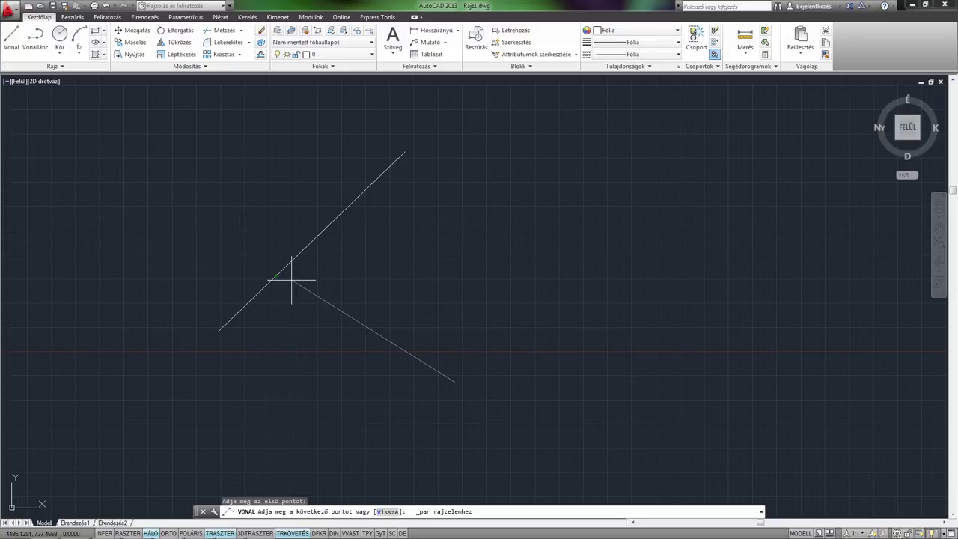
pyautogui.click(292, 280)
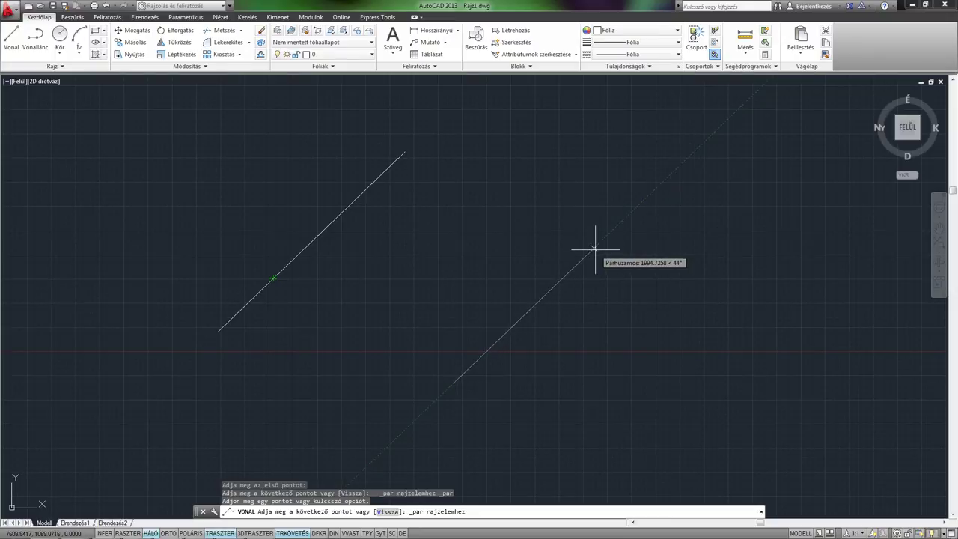
pyautogui.write('ő')
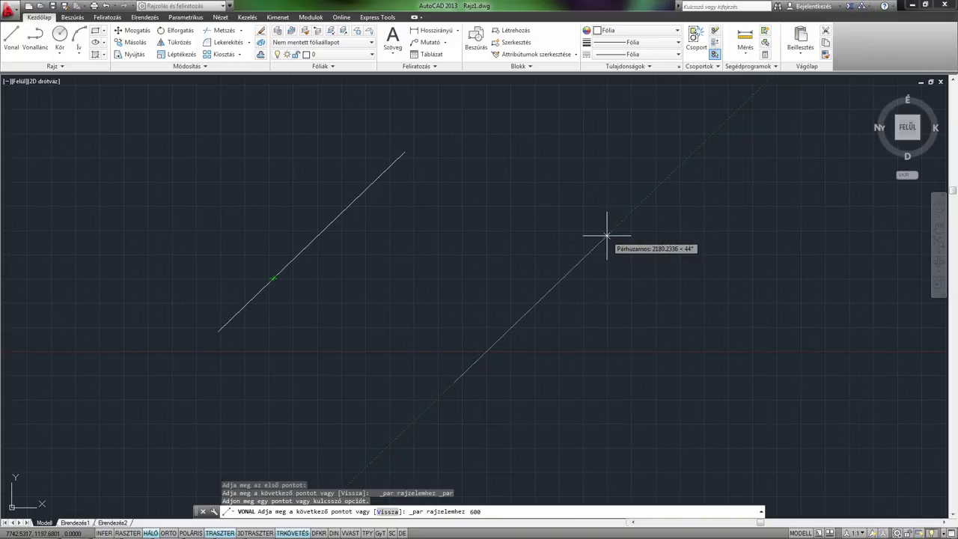
pyautogui.press('Return')
pyautogui.press('Return')
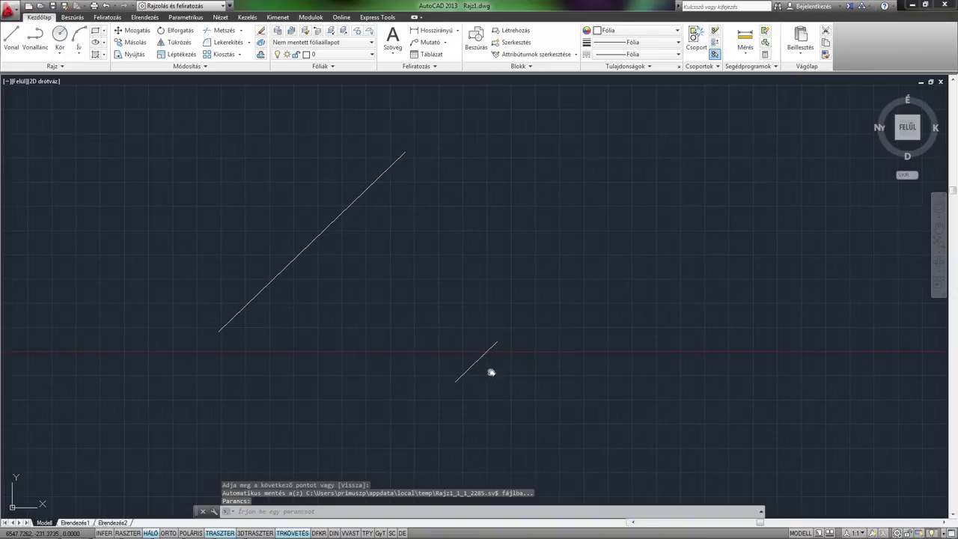
pyautogui.moveTo(491, 372); pyautogui.dragTo(477, 351, button='middle')
pyautogui.scroll(4, 477, 351)
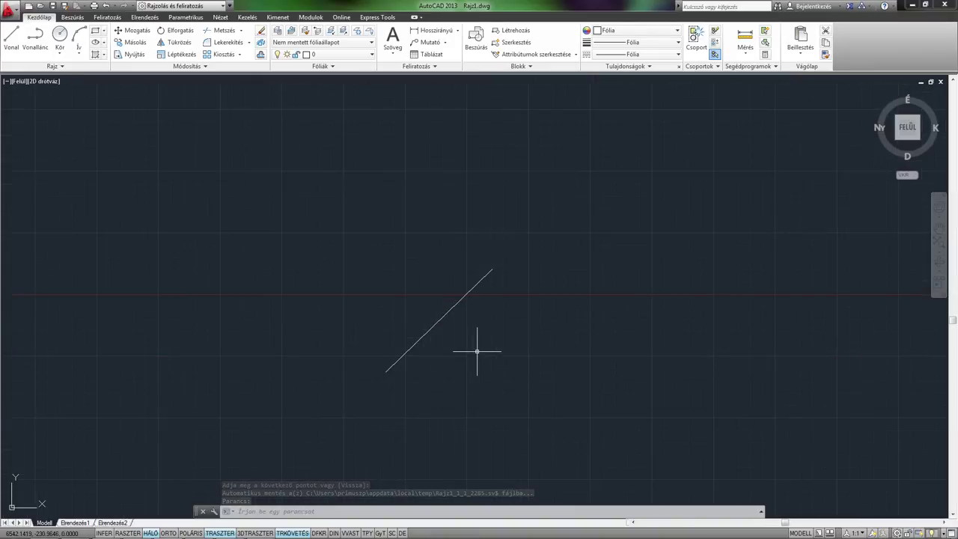